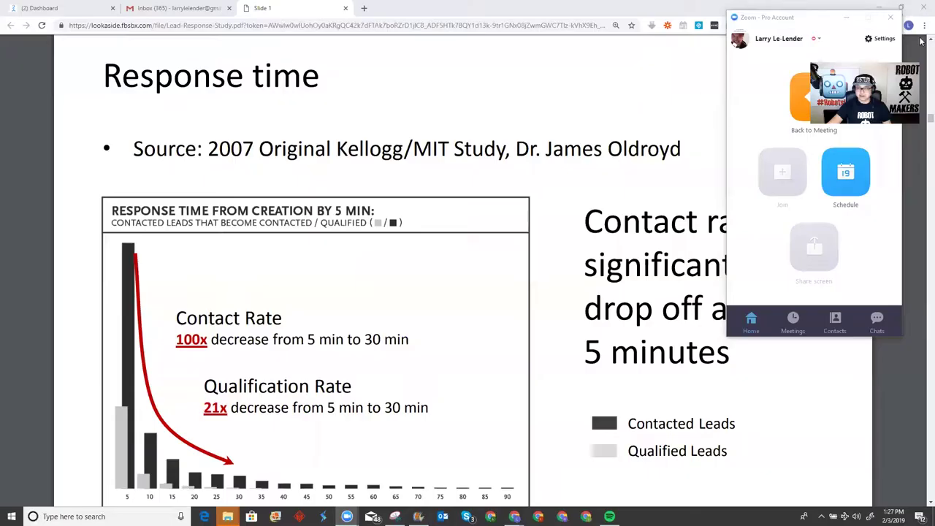
Minimize the Zoom window to reveal the Response time slide in Chrome
click(846, 17)
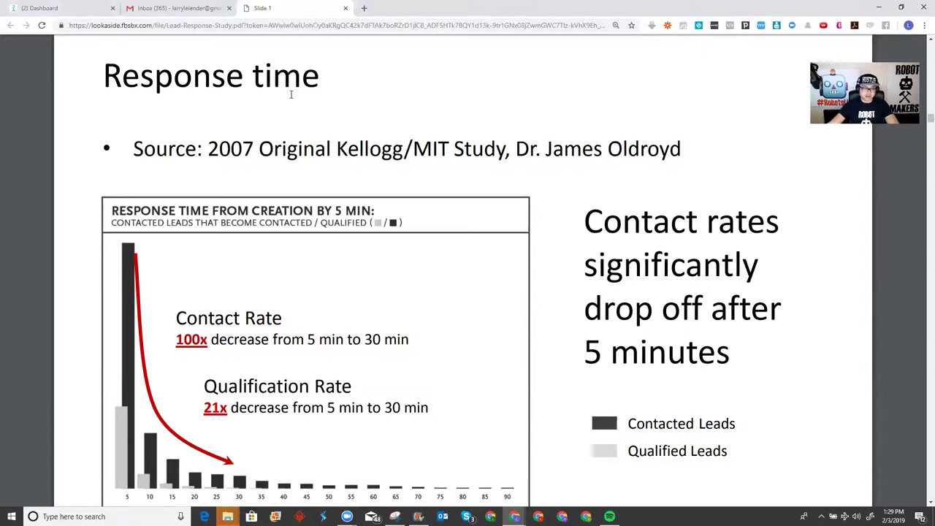
Load bit.ly/FTHBBot in a new Chrome tab to open the Robot Generals Messenger bot
click(363, 10)
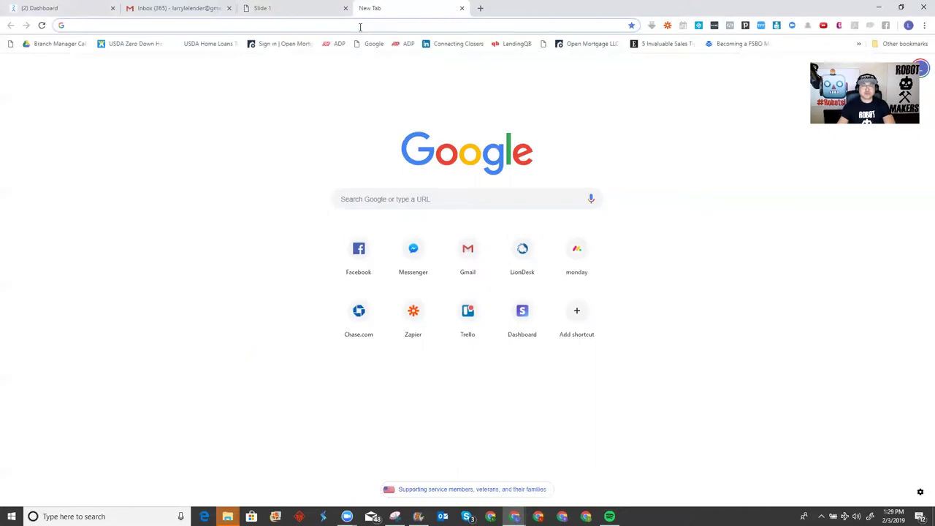
text(bit.ly/)
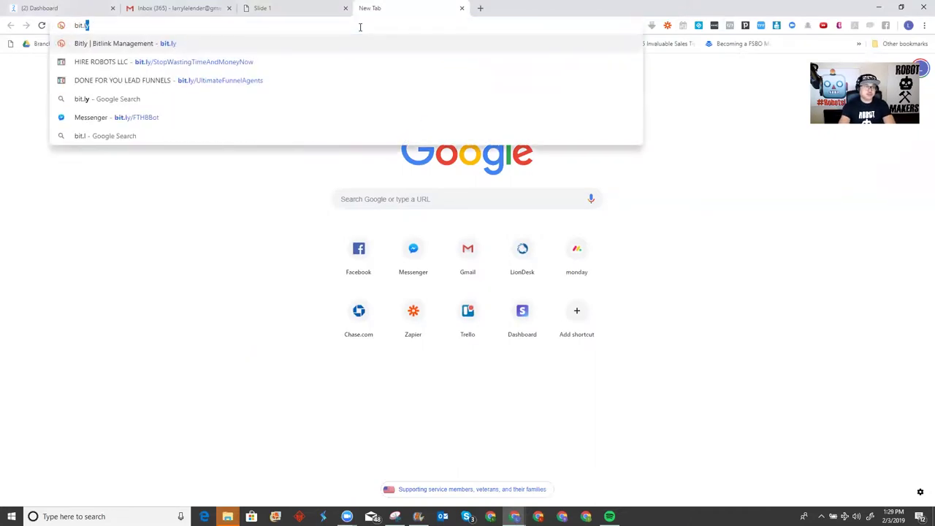
text(FTHBBot)
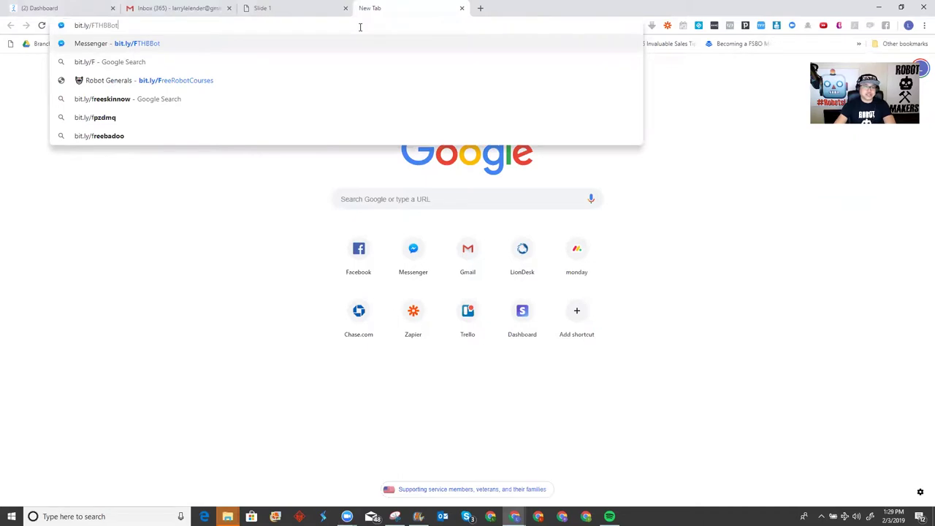
key(Return)
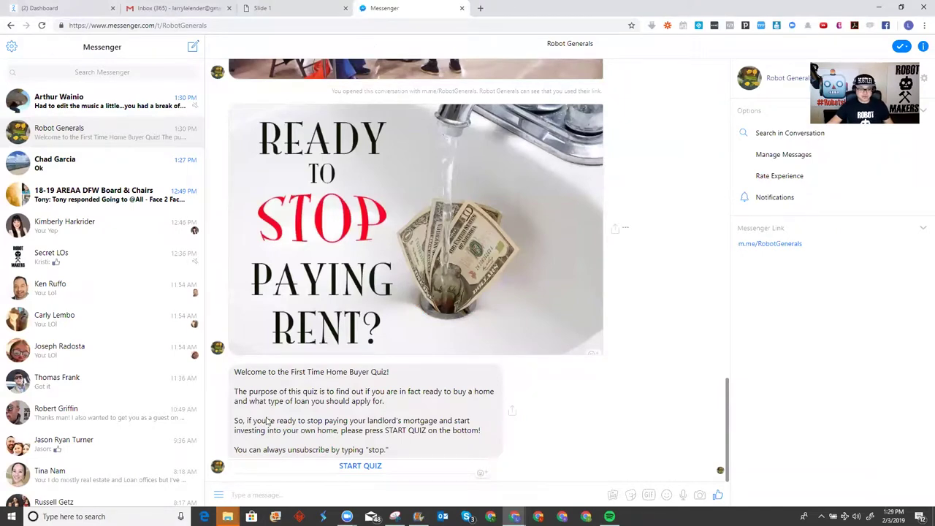
Start the First Time Home Buyer Quiz and answer Yes, then Immediately for the move time frame
click(371, 469)
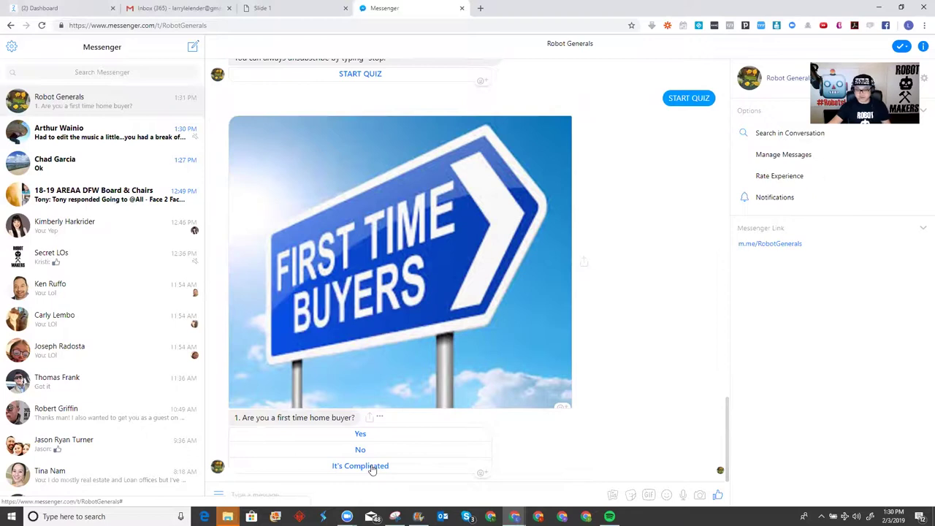
click(363, 436)
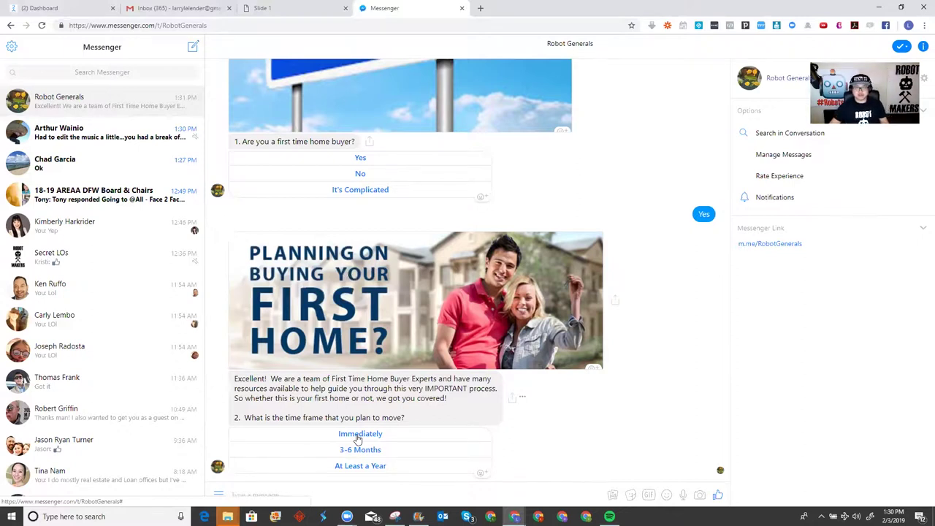
click(358, 436)
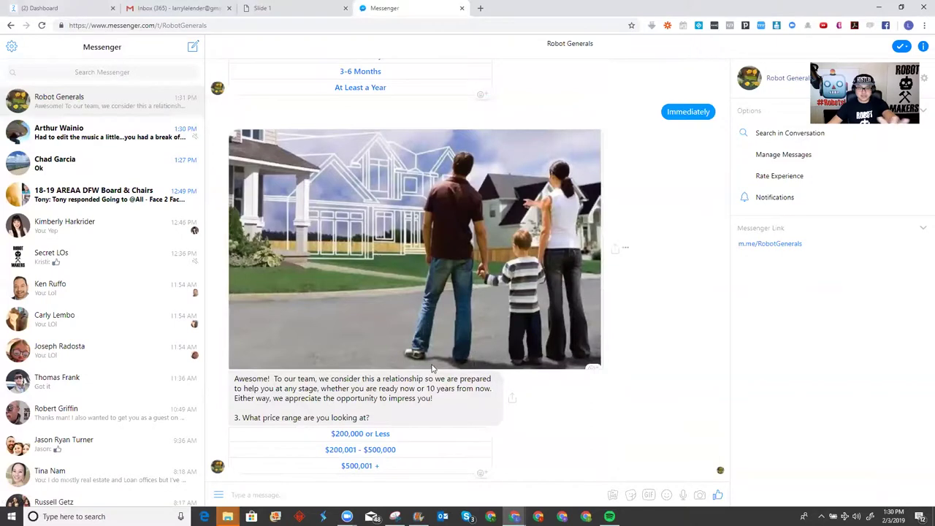
scroll(437, 375, up, 3)
scroll(441, 373, up, 1)
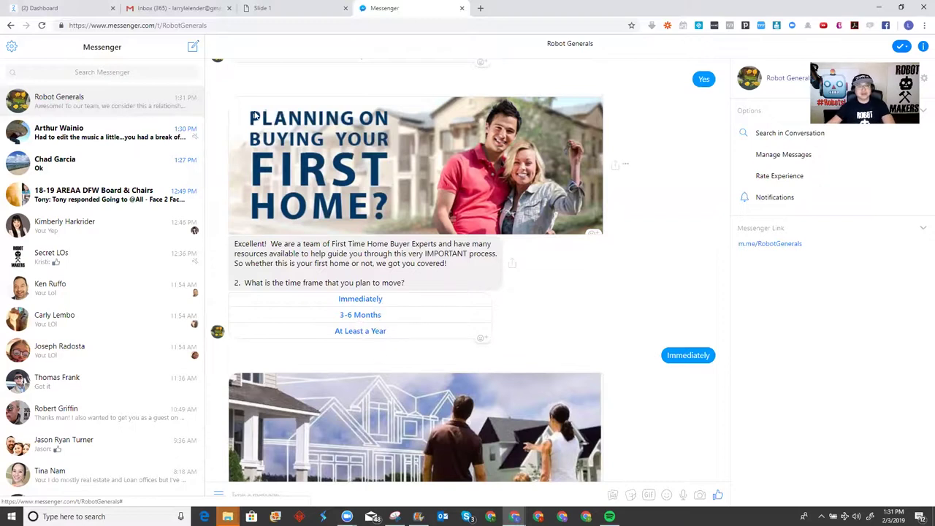
Select the conversation's URL in the address bar and switch windows to trigger the CloserBot flow
click(236, 26)
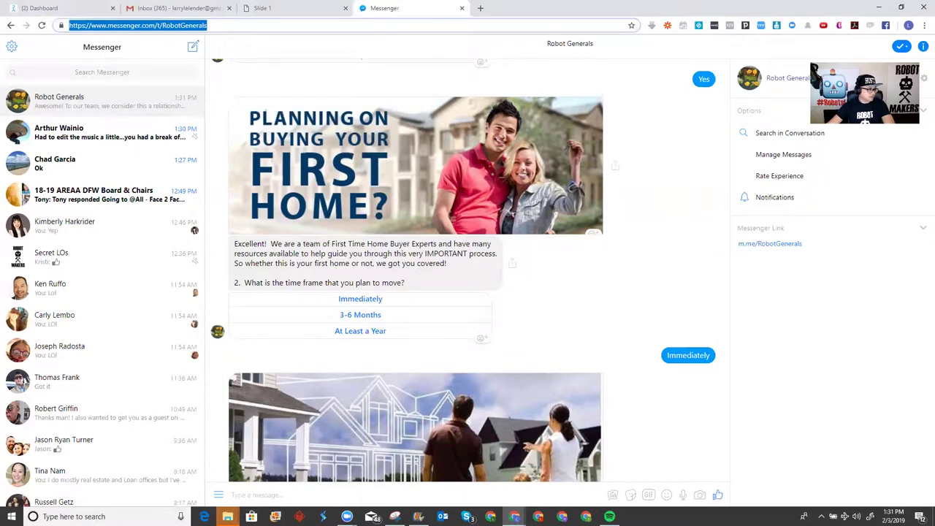
key(alt+Tab)
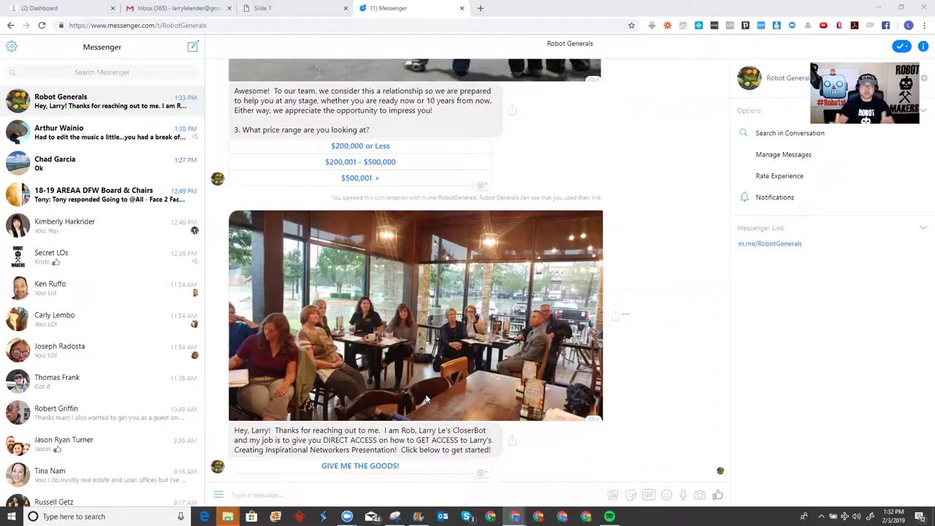
Choose GIVE ME THE GOODS!, Join The Robot Army! and Want a free book?, then send your name
click(367, 468)
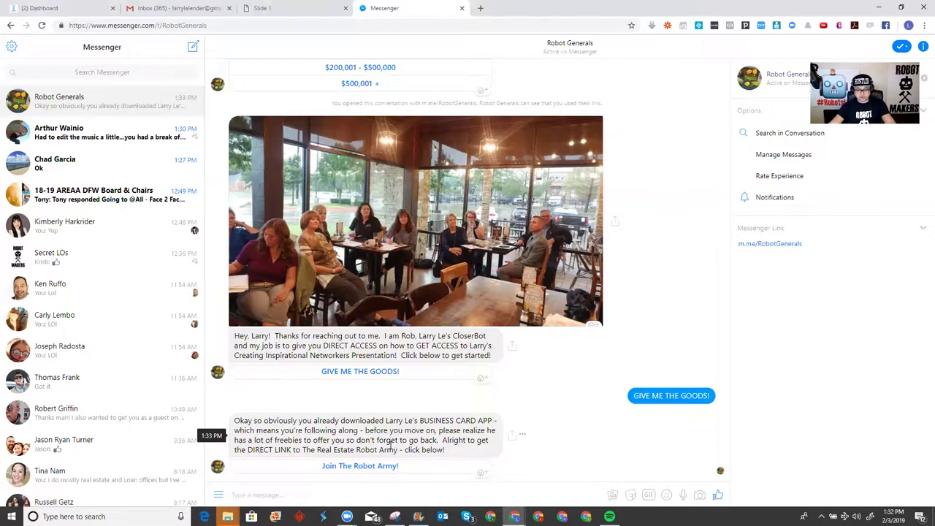
click(390, 468)
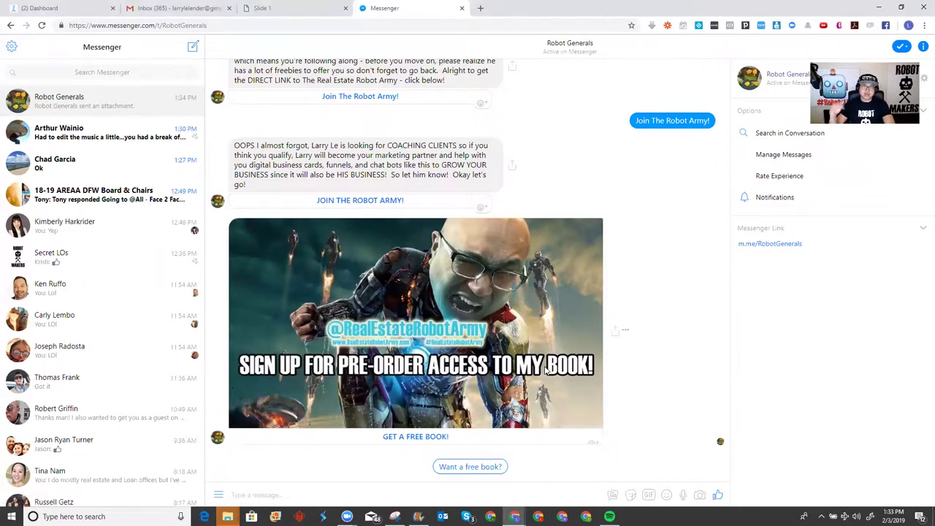
click(469, 468)
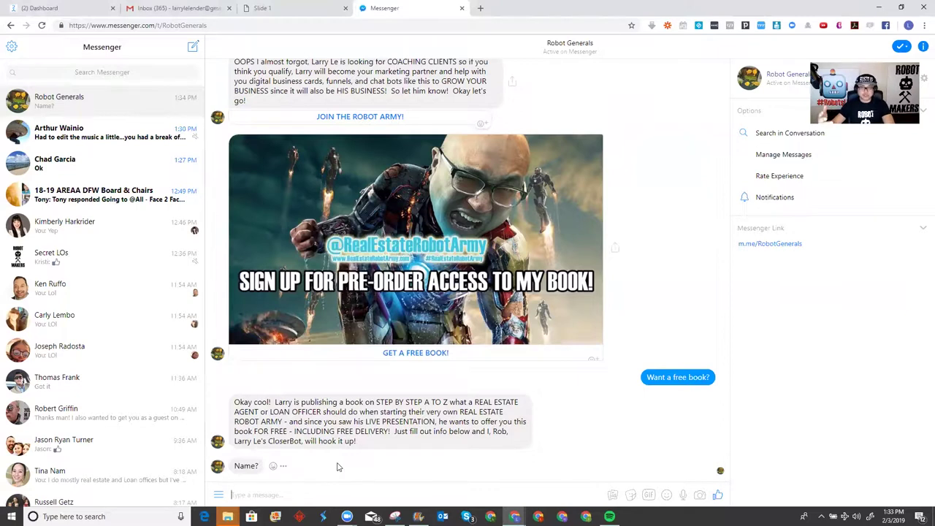
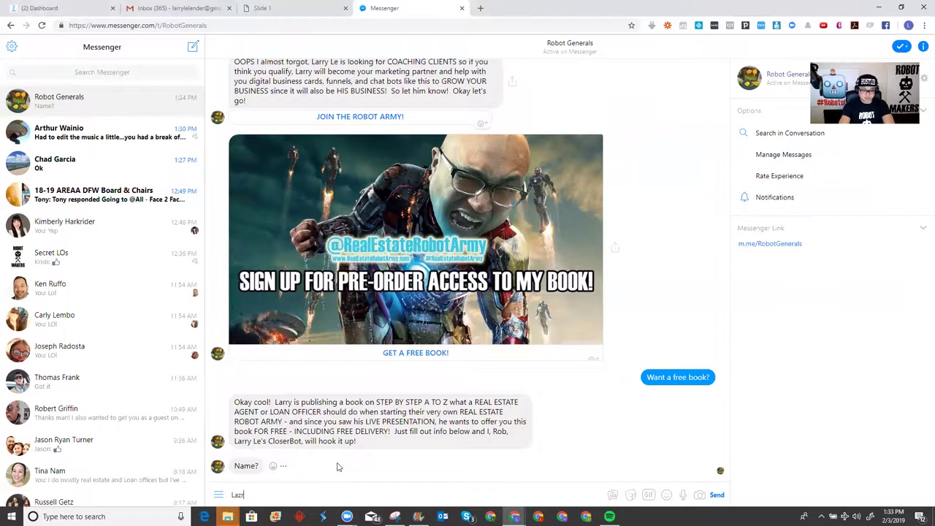
key(Return)
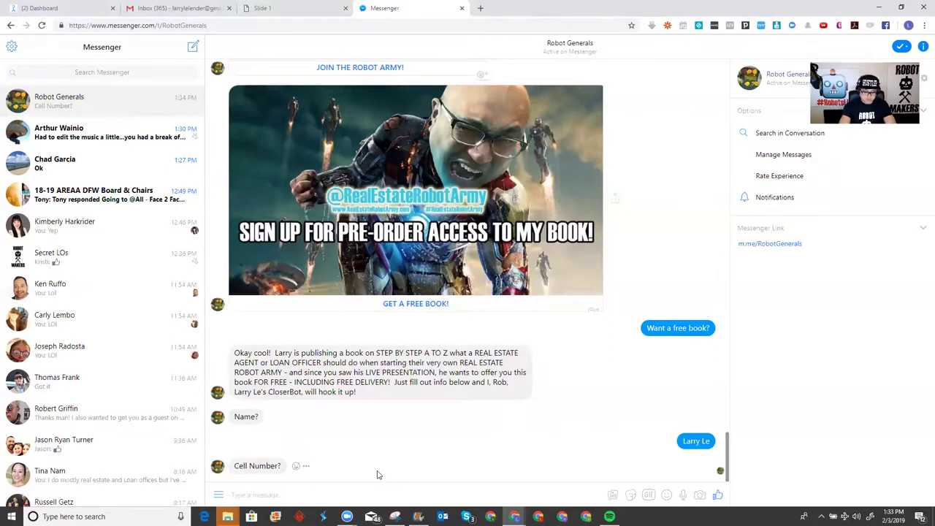
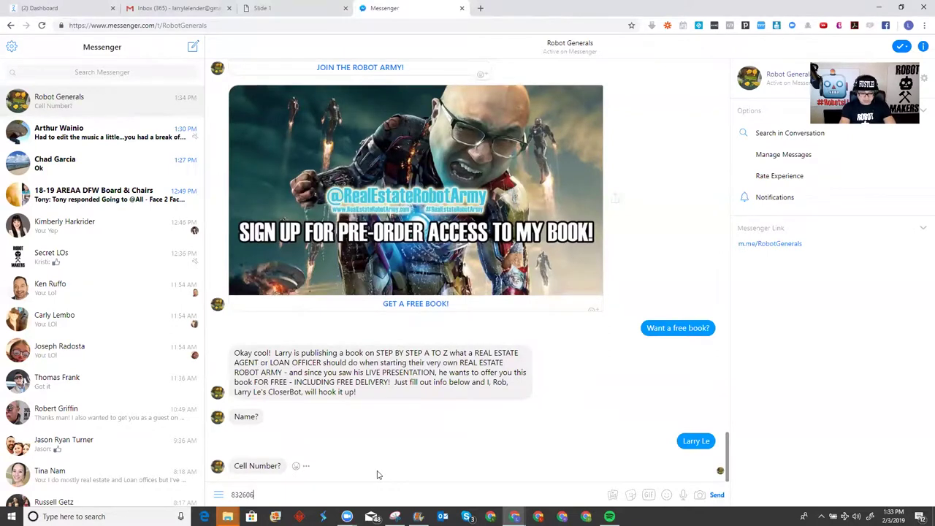
Reply to the bot with a cell number, an e-mail address and an office address
key(Return)
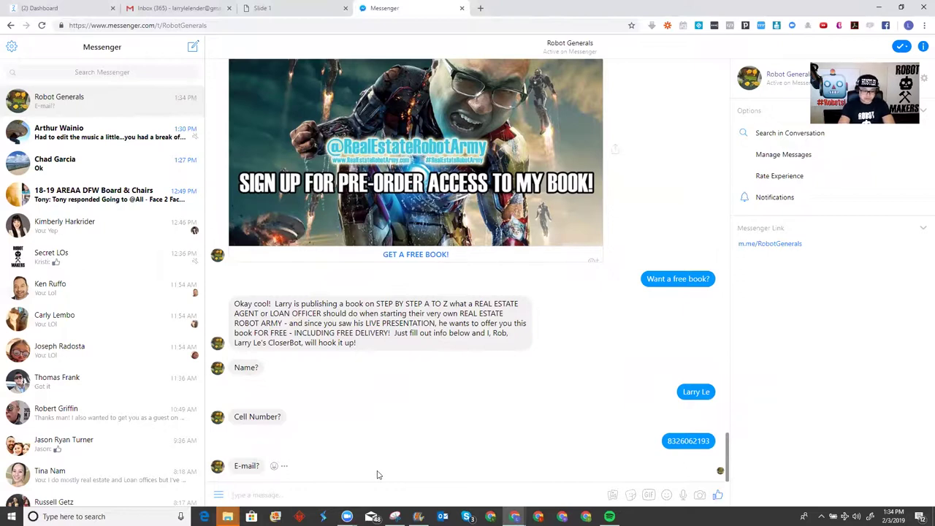
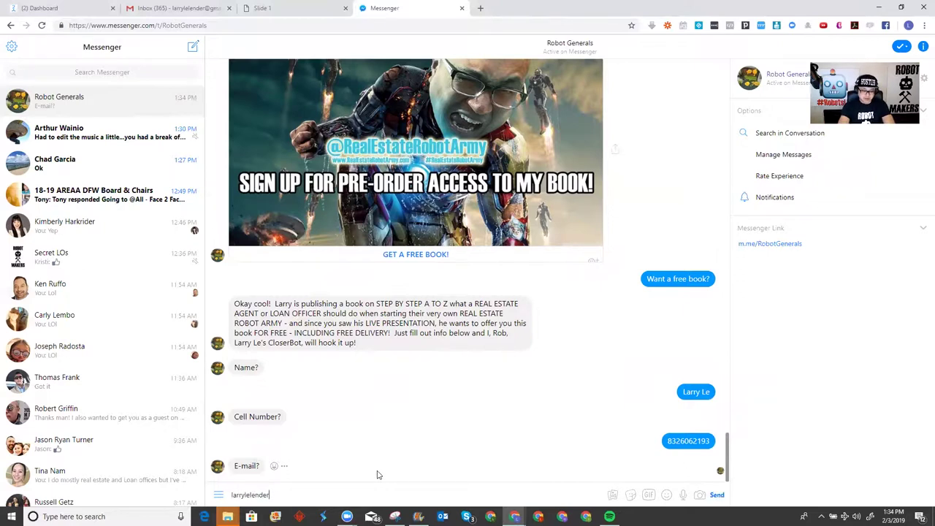
key(Return)
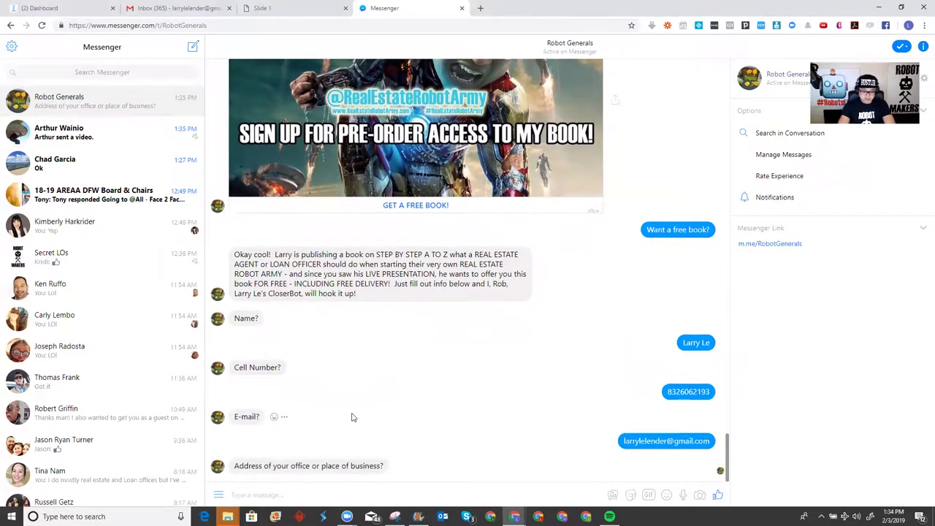
text(Nowheresvill)
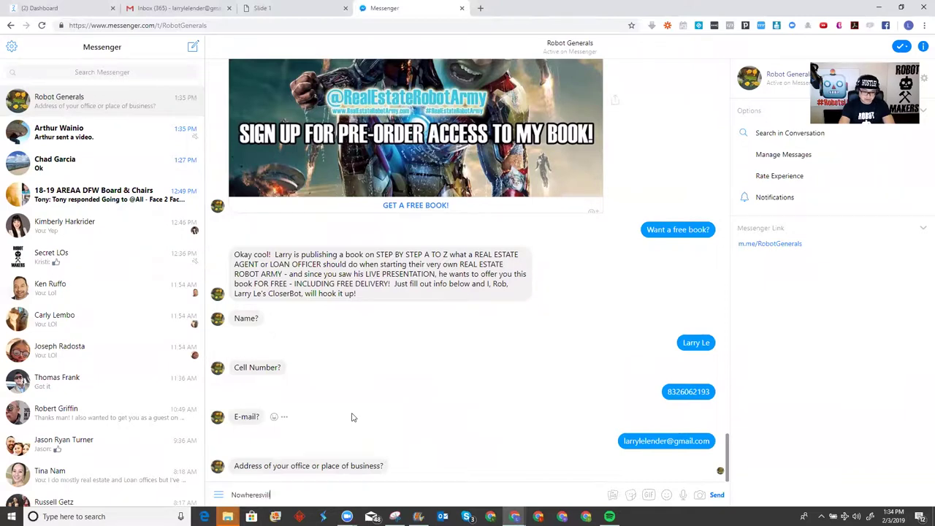
text(e.)
key(Return)
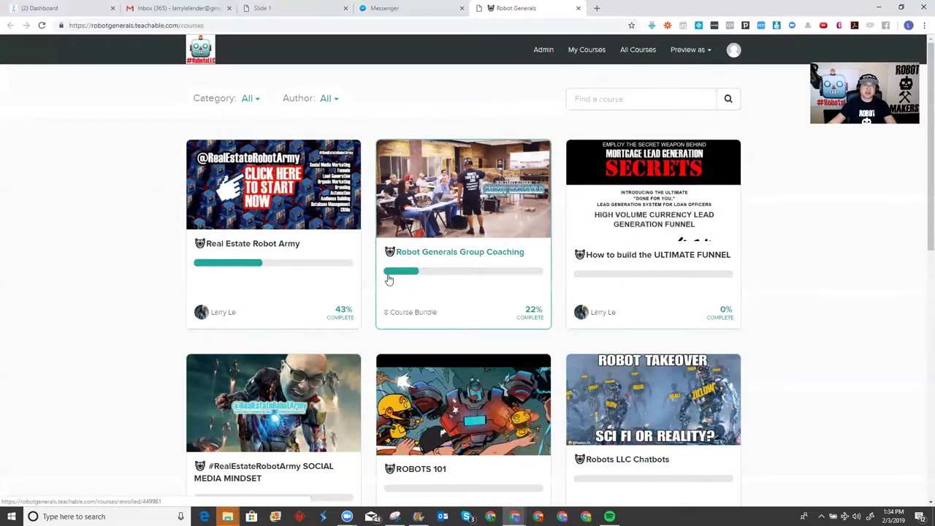
Return from the Teachable courses tab to the Robot Generals Messenger chat and review its closing message
click(398, 8)
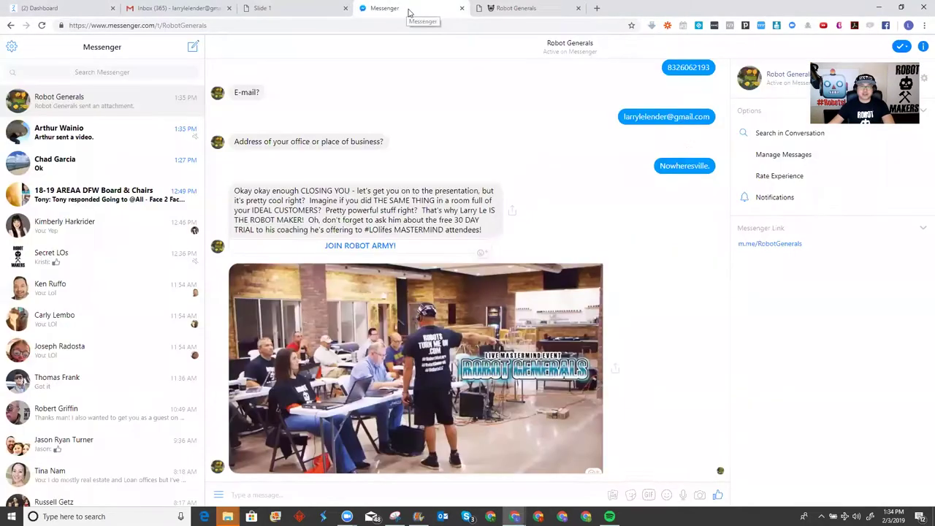
click(522, 9)
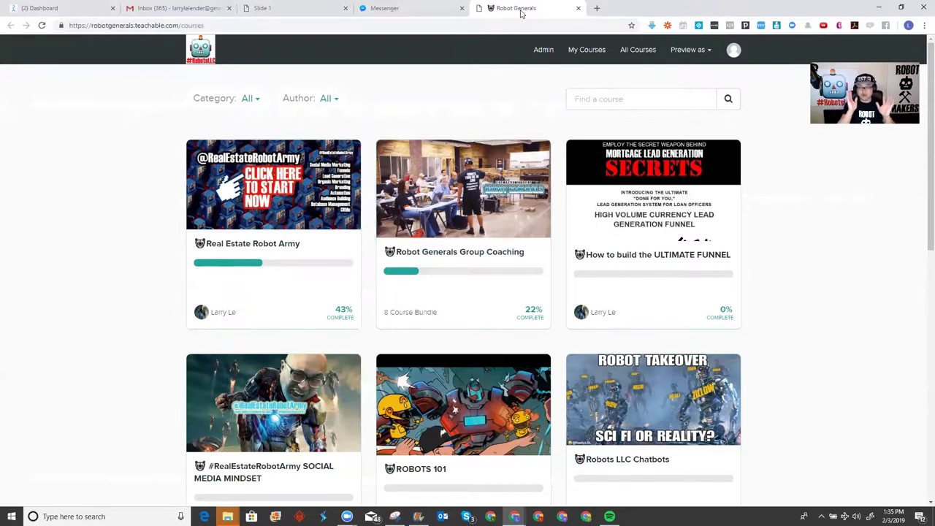
click(400, 8)
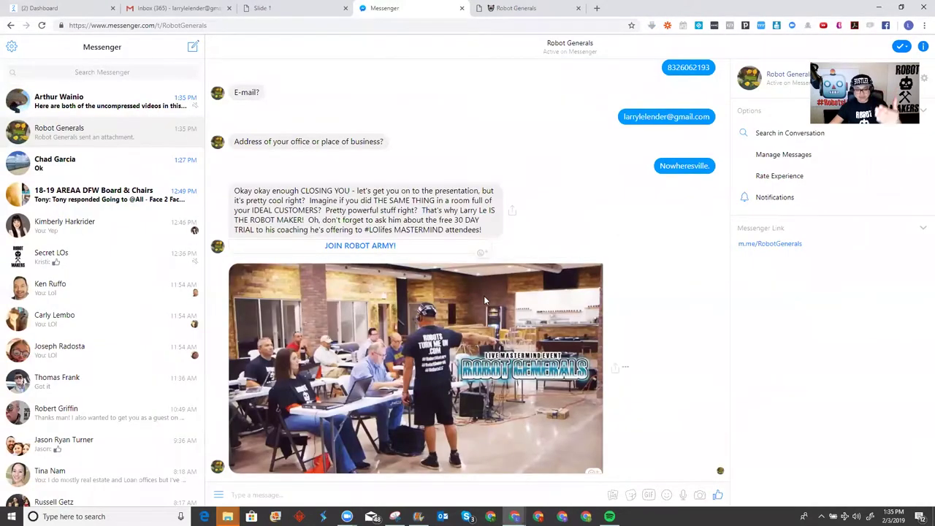
scroll(483, 295, up, 4)
scroll(497, 293, up, 9)
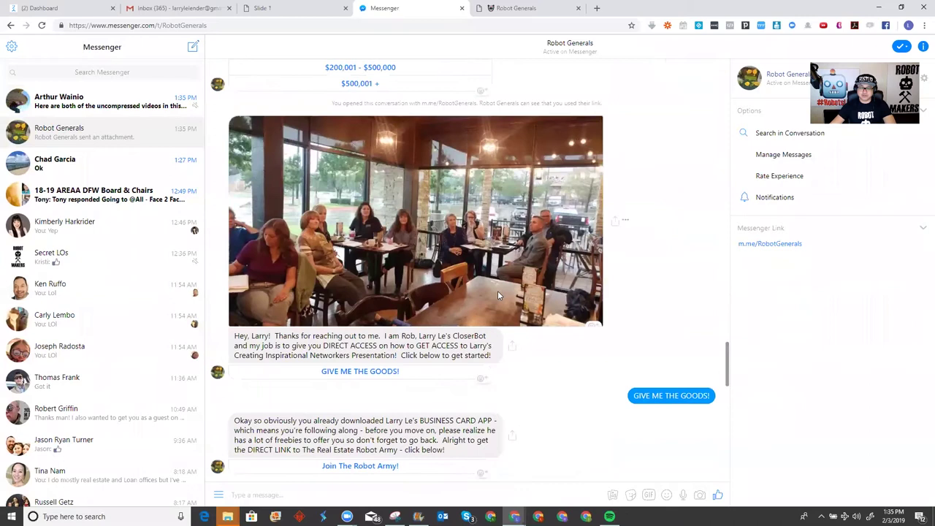
scroll(501, 285, down, 13)
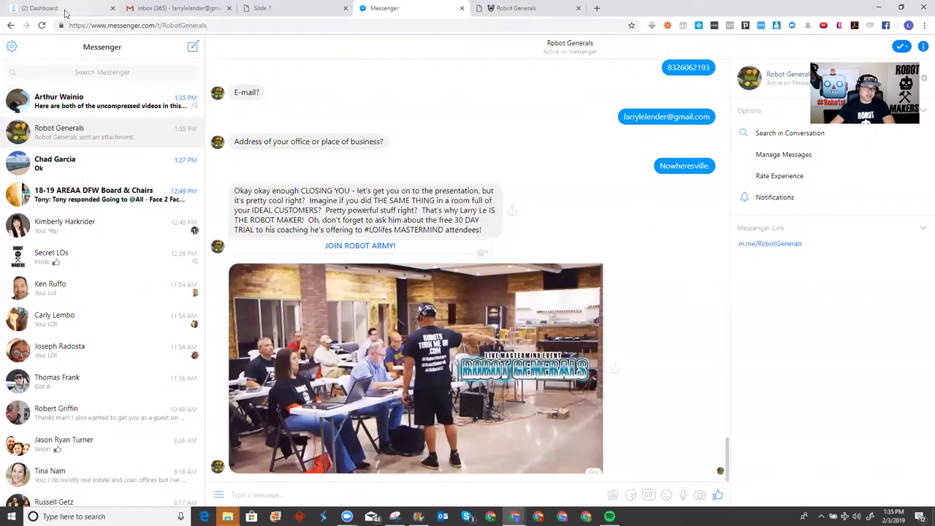
In ManyChat Flows, start a new flow named 'Friday Lead Club Bot'
click(64, 11)
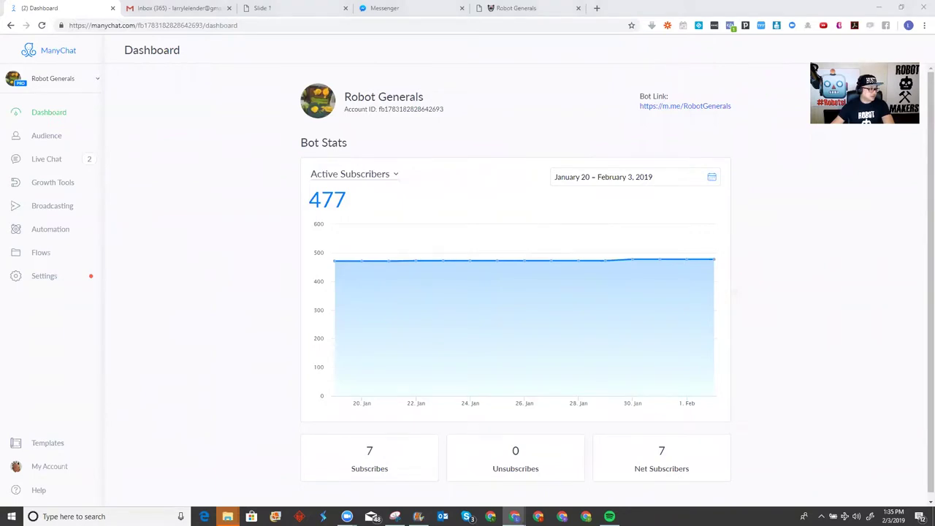
click(45, 259)
click(45, 260)
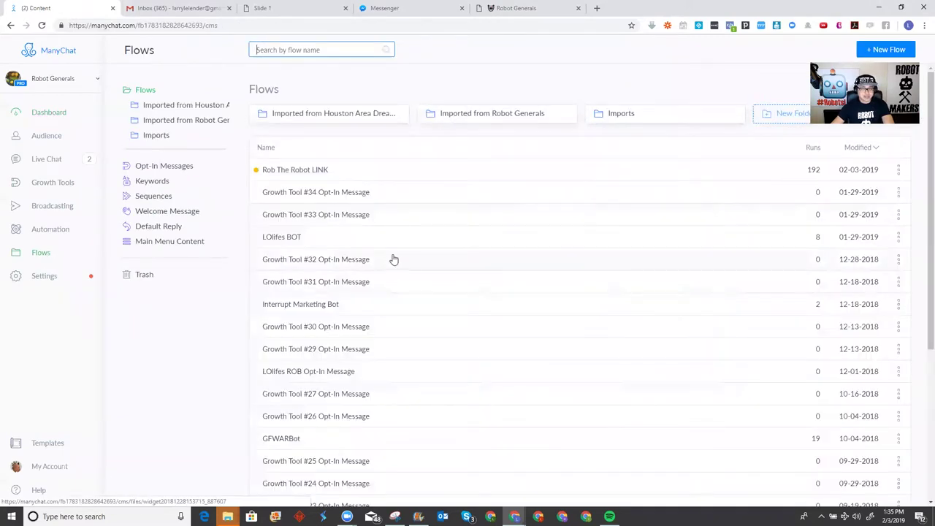
click(890, 49)
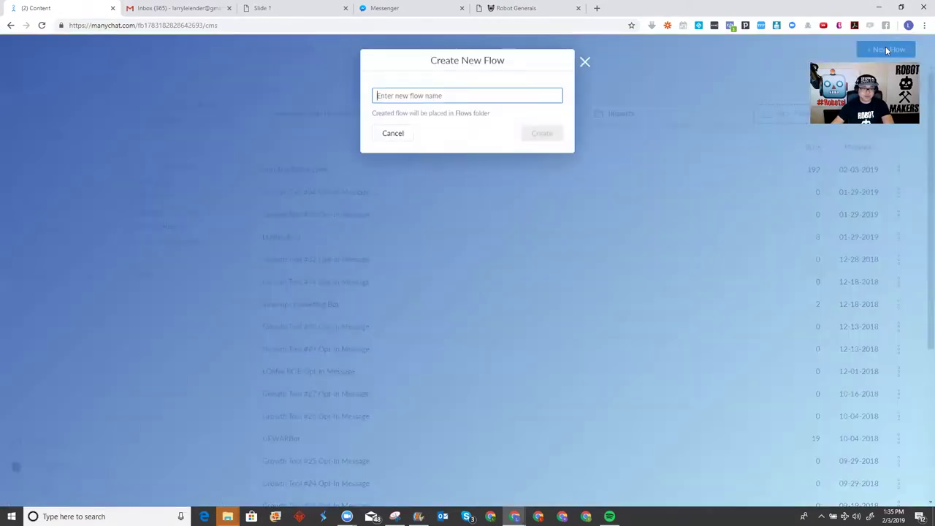
text(F)
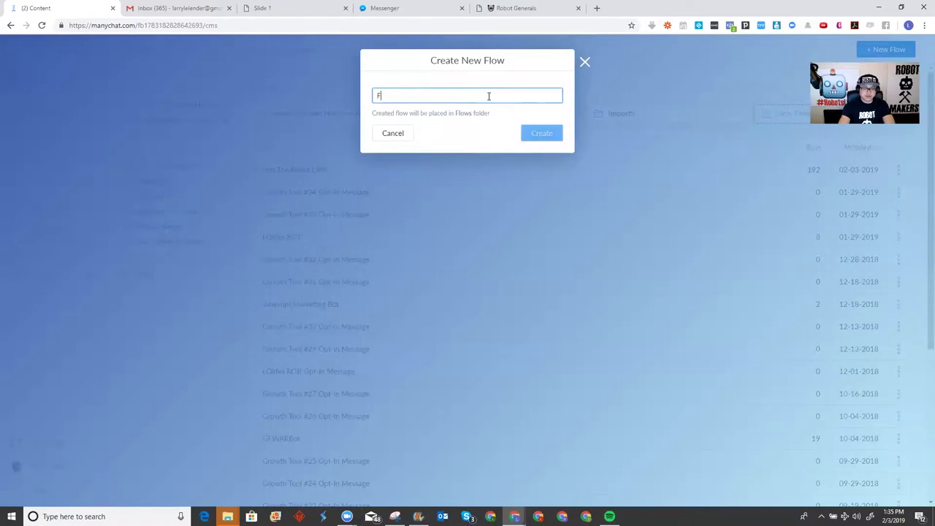
text(riday Inst)
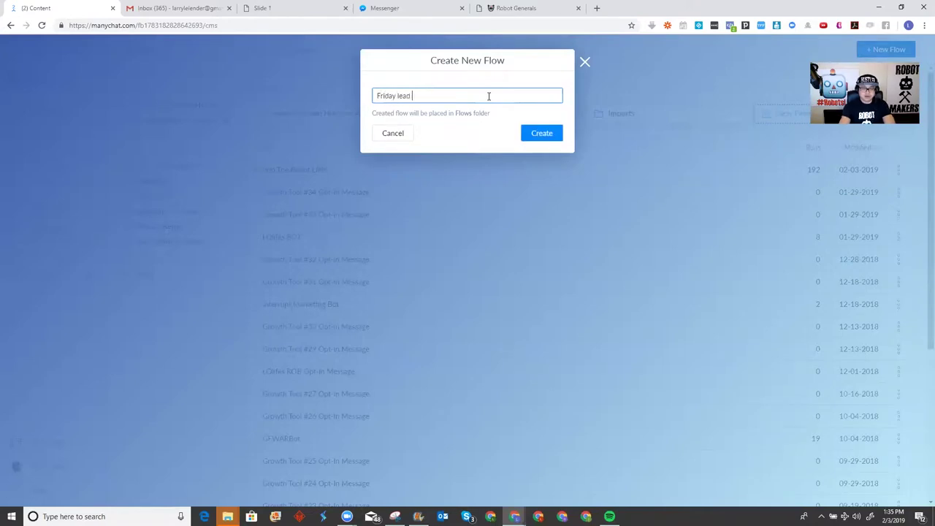
key(BackSpace)
key(BackSpace)
key(BackSpace)
text(L)
key(BackSpace)
key(BackSpace)
text(Lead Club Bot)
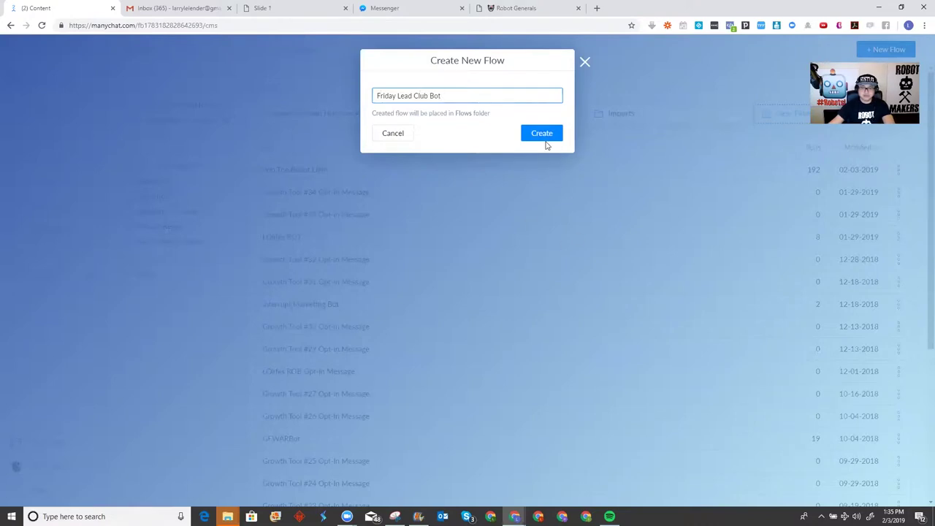
Create the flow and open its starting Send Message step for editing
click(540, 130)
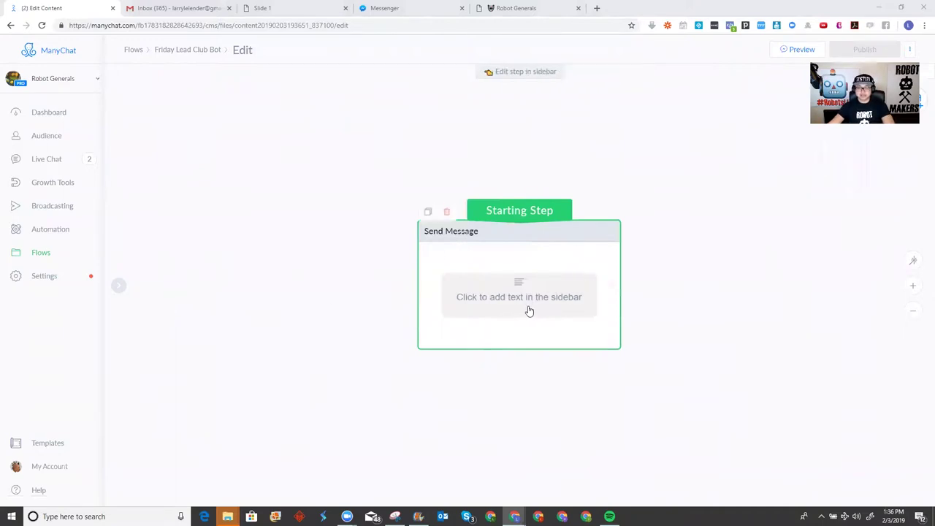
drag(547, 299, 550, 297)
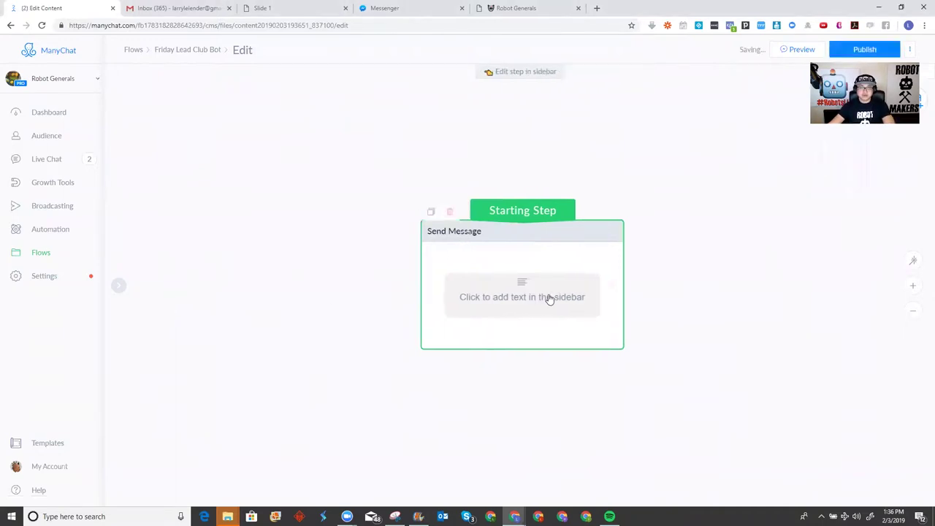
click(550, 297)
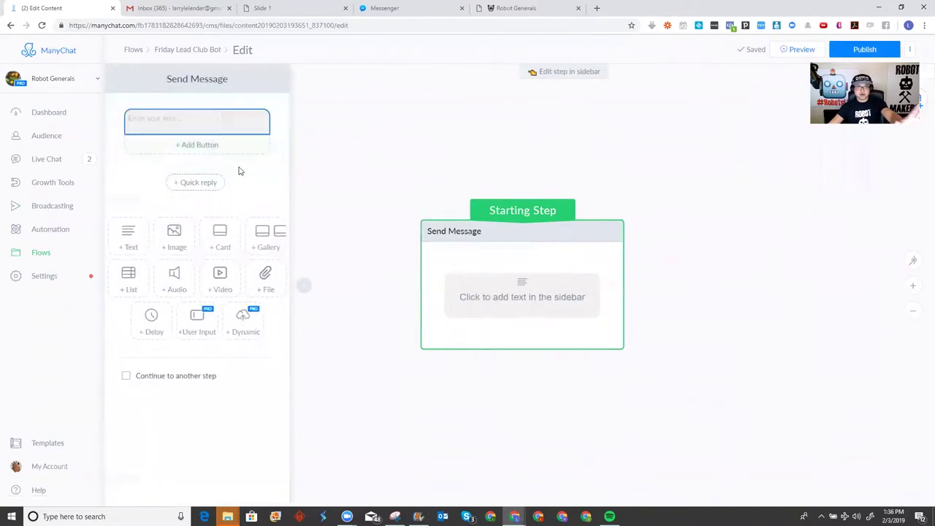
click(209, 119)
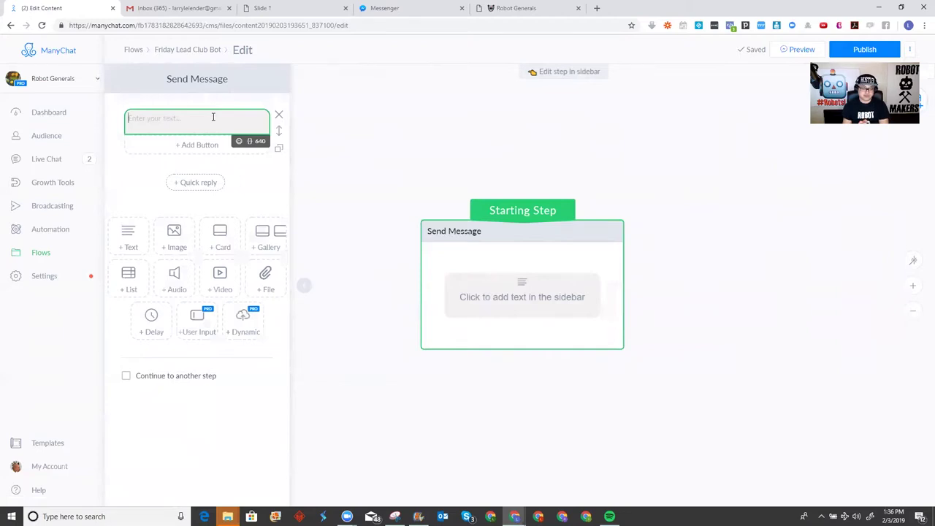
Write '1. Efficient - AUTOMATION!' and 'Imagine cloning yourself an infinite amount of times.' as the message
text(1. E)
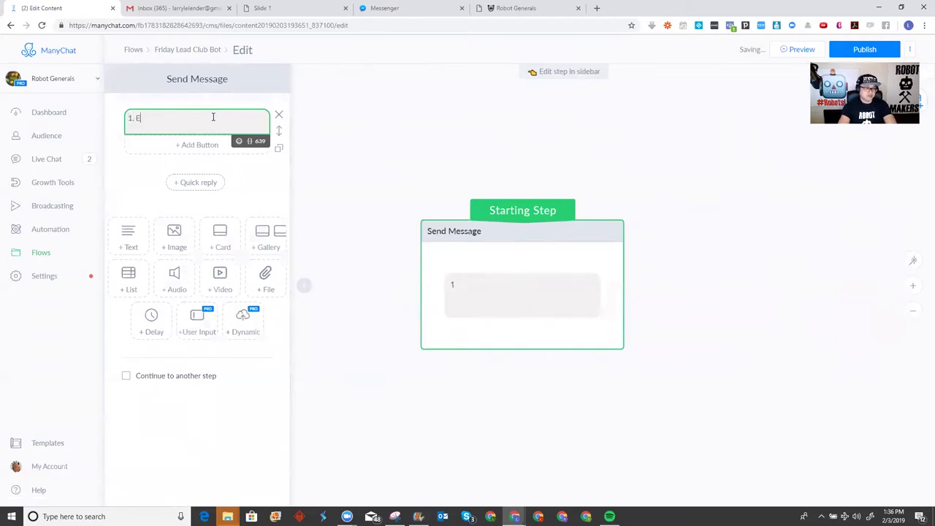
text(fficient - AUTOMATION!)
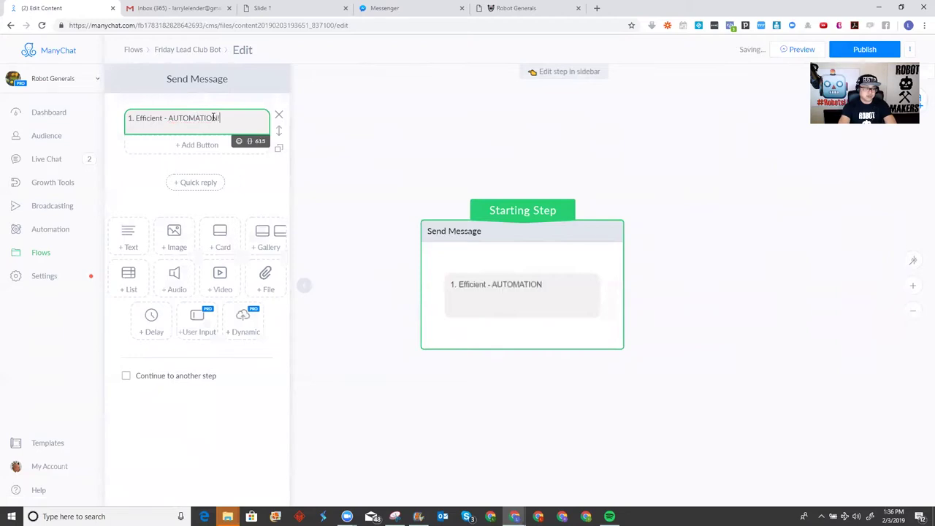
key(Return)
key(Return)
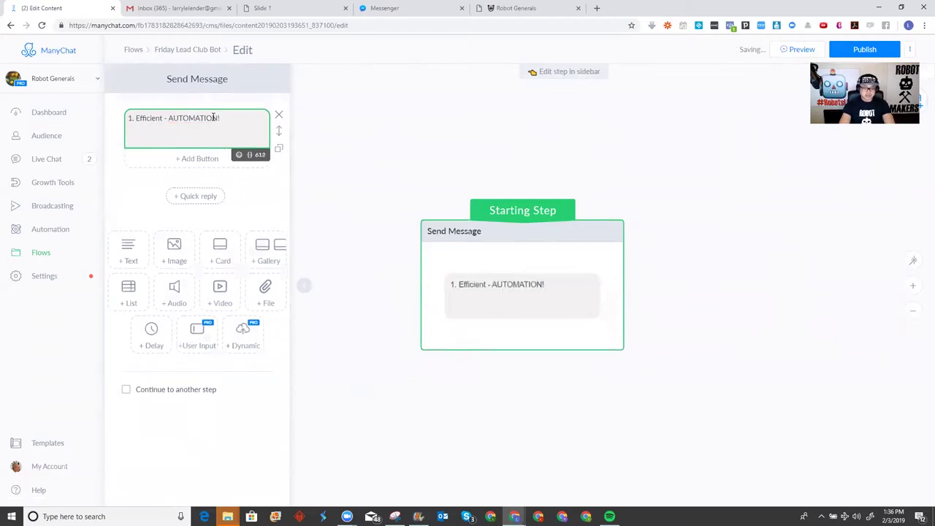
text(Imagine cloning)
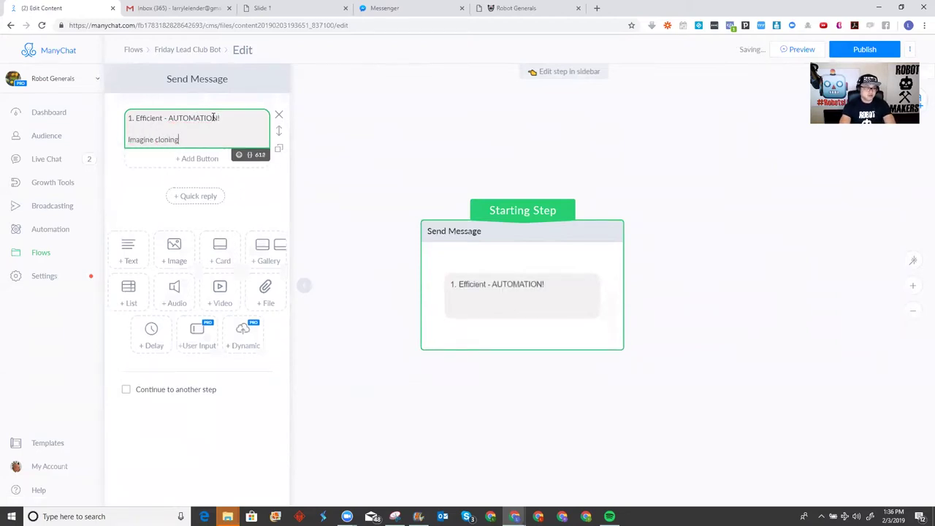
text( yoursel an inf)
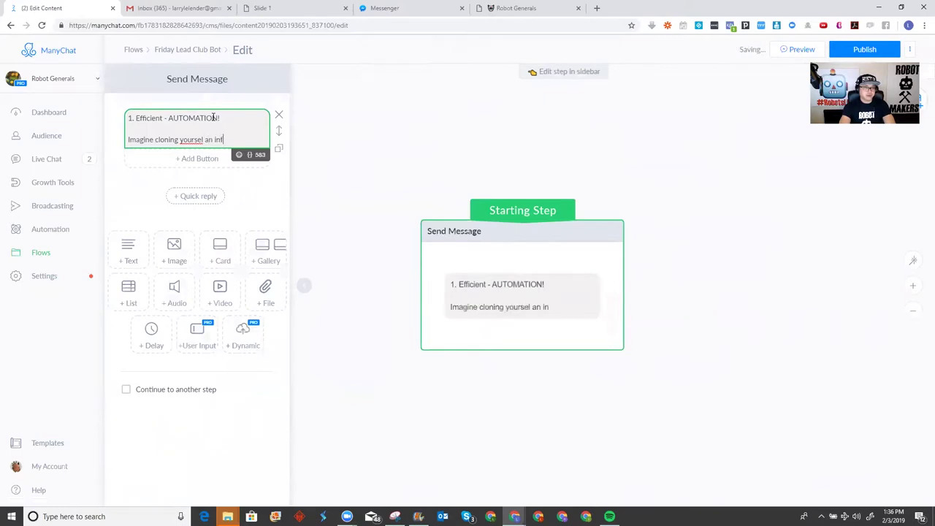
text(inite amoun)
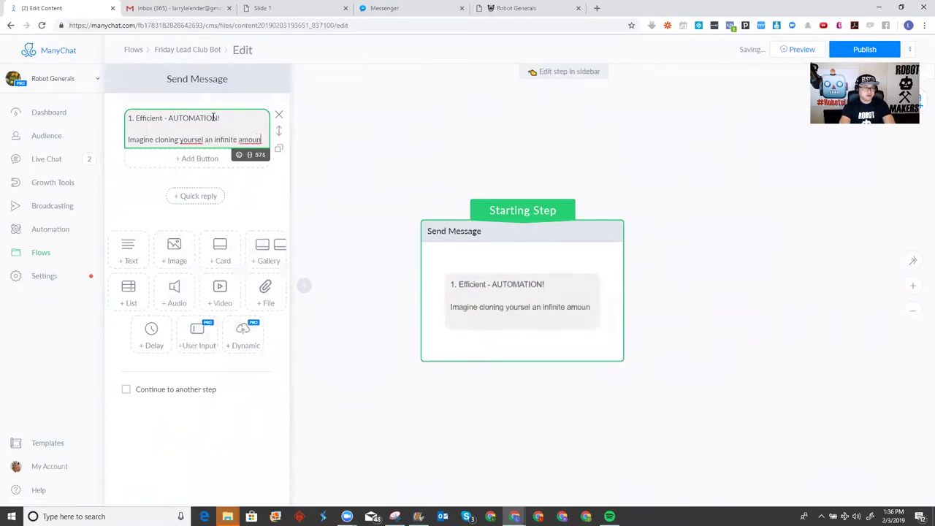
text(t of tim)
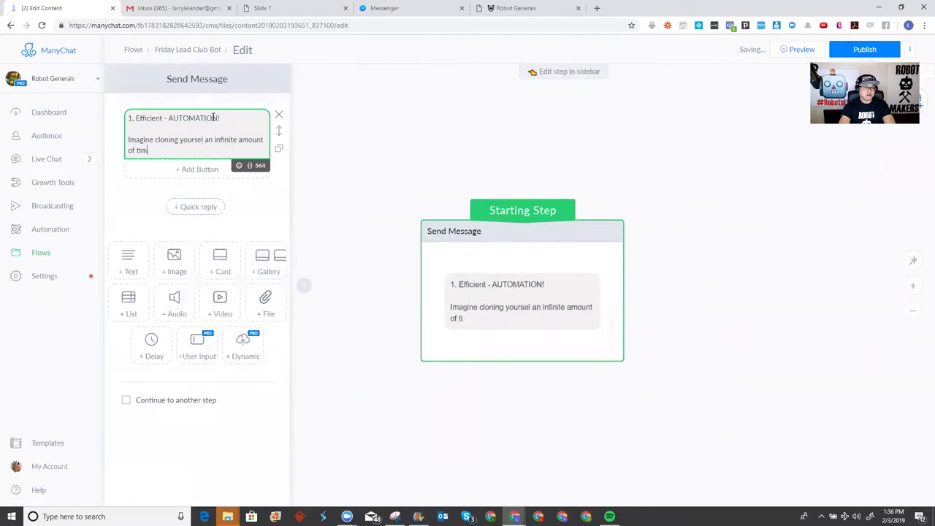
text(es.)
key(Up)
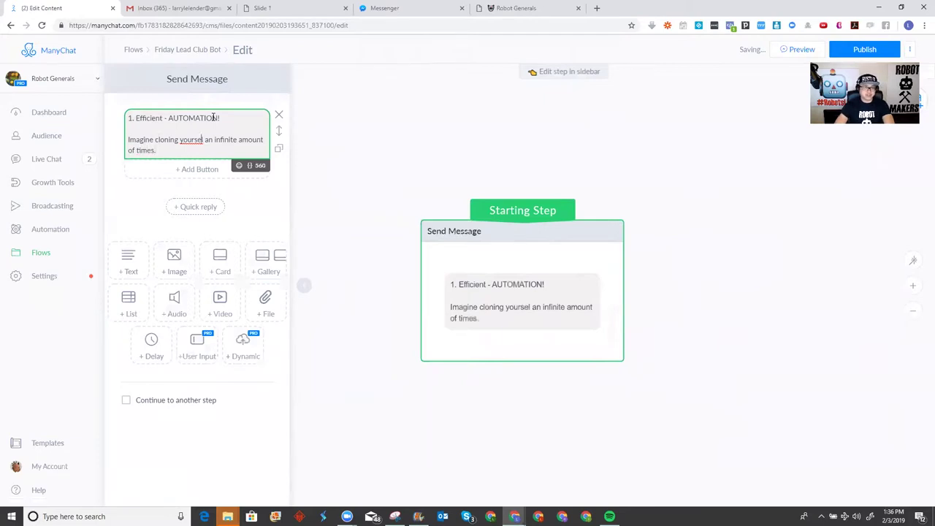
text(f)
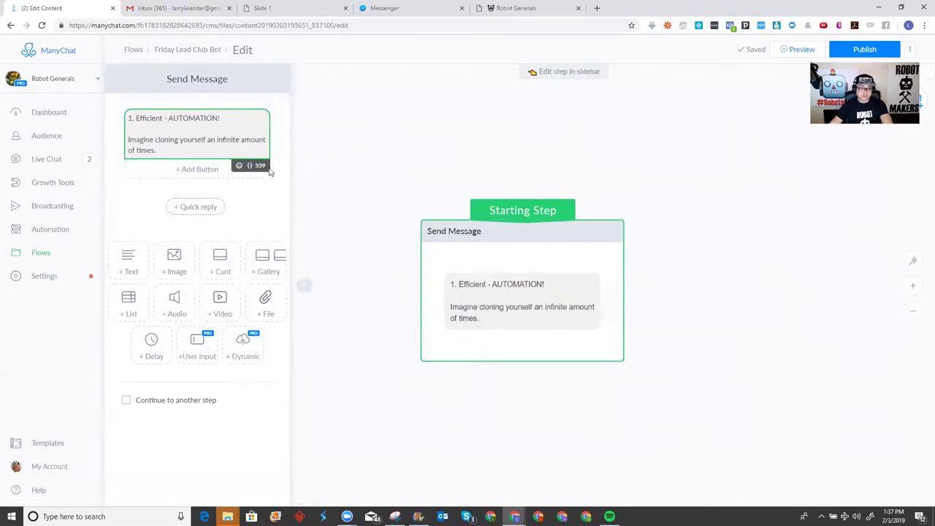
Add a 'Next Slide' button that sends a new message, then open Send Message #1
click(187, 170)
text(SLide)
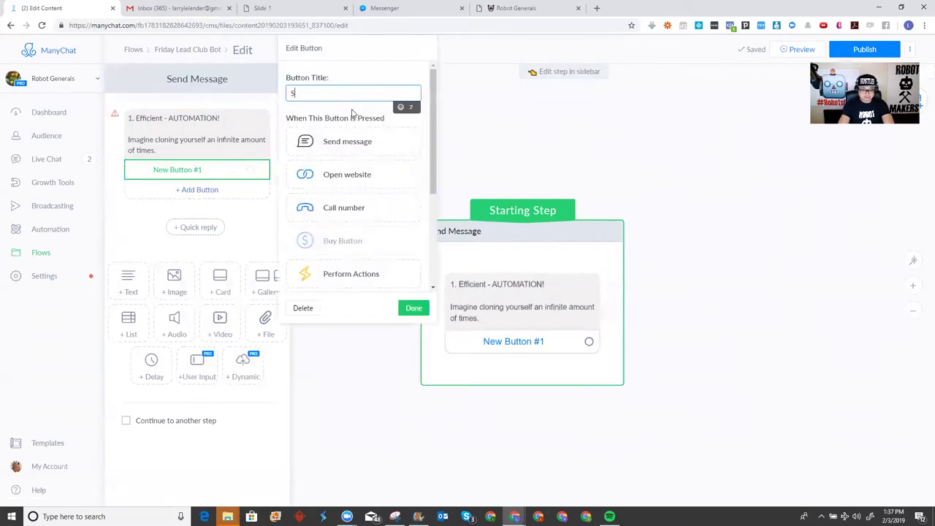
key(BackSpace)
key(BackSpace)
key(BackSpace)
text(N)
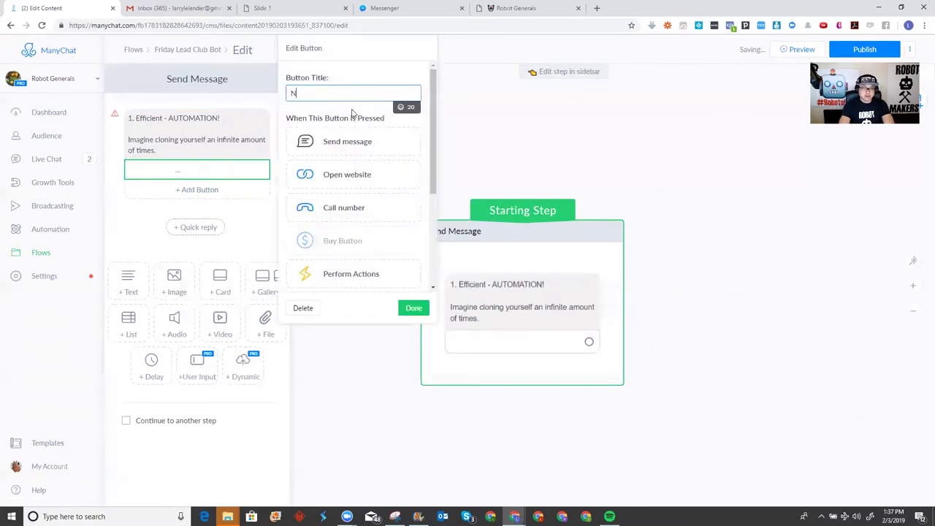
text(ext Slide)
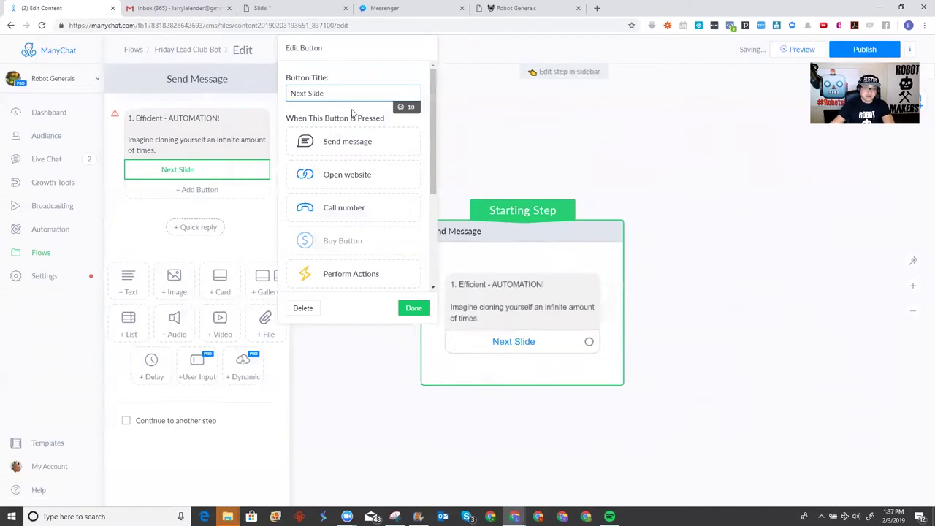
click(413, 308)
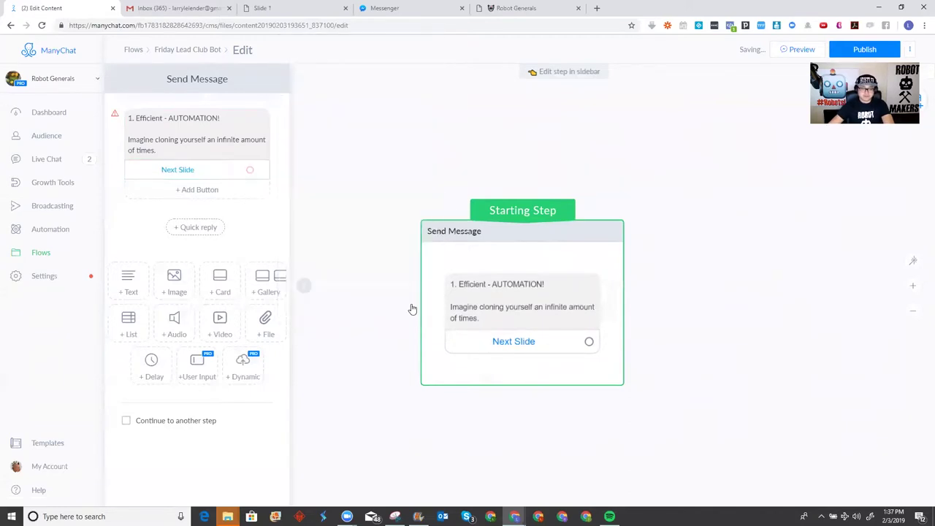
click(522, 341)
click(349, 145)
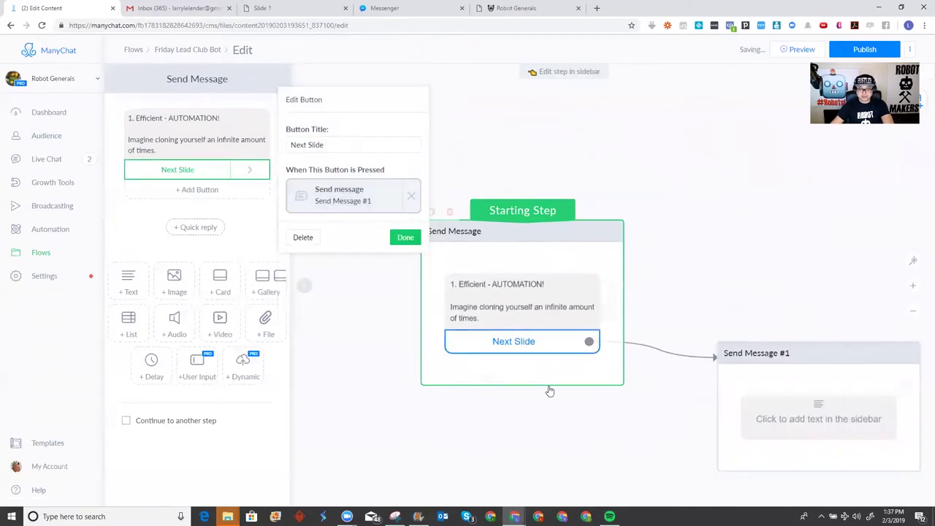
click(558, 365)
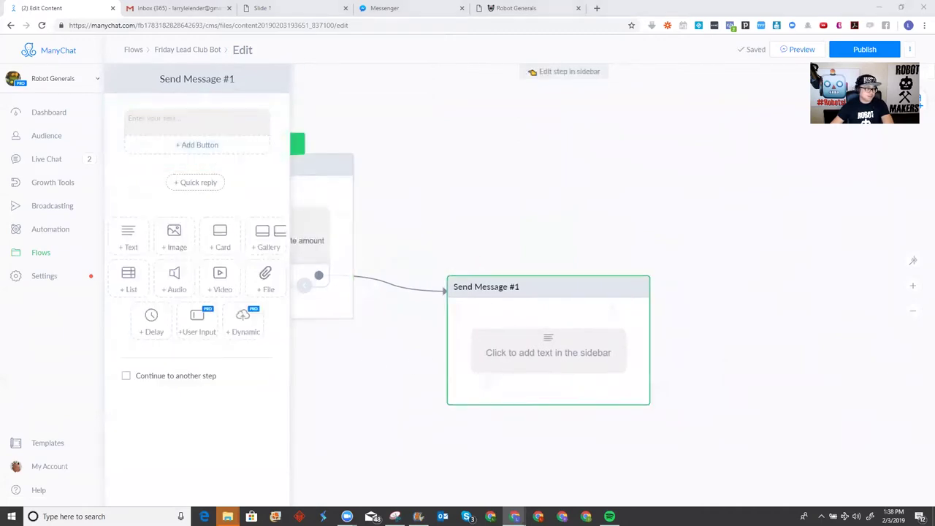
Write '2. ACTIONABLE! FREE and EASY TO SHARE + ADs.' as Send Message #1's text
click(205, 120)
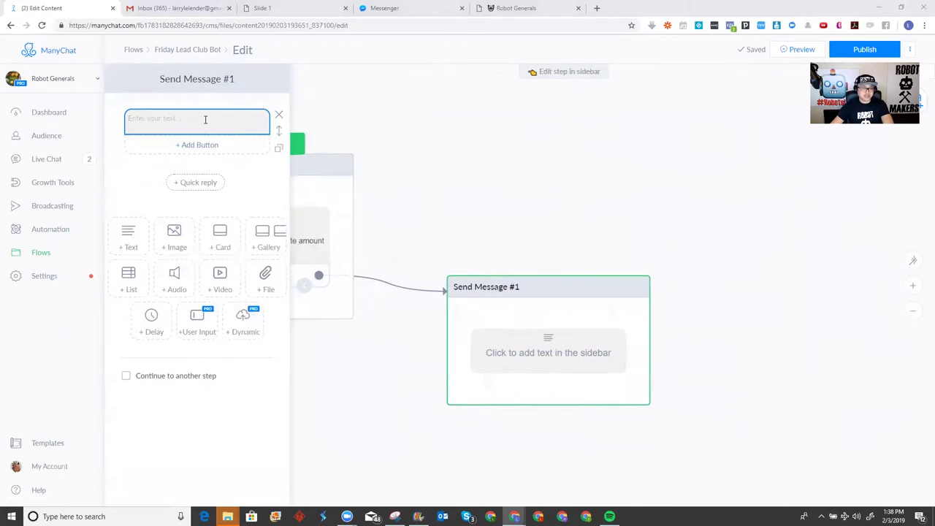
text(2. A)
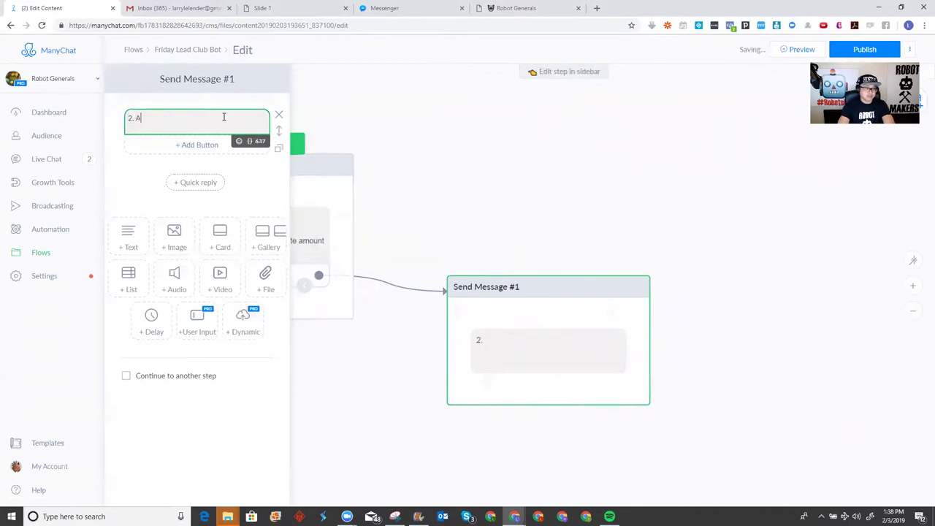
text(CTIONABLE! )
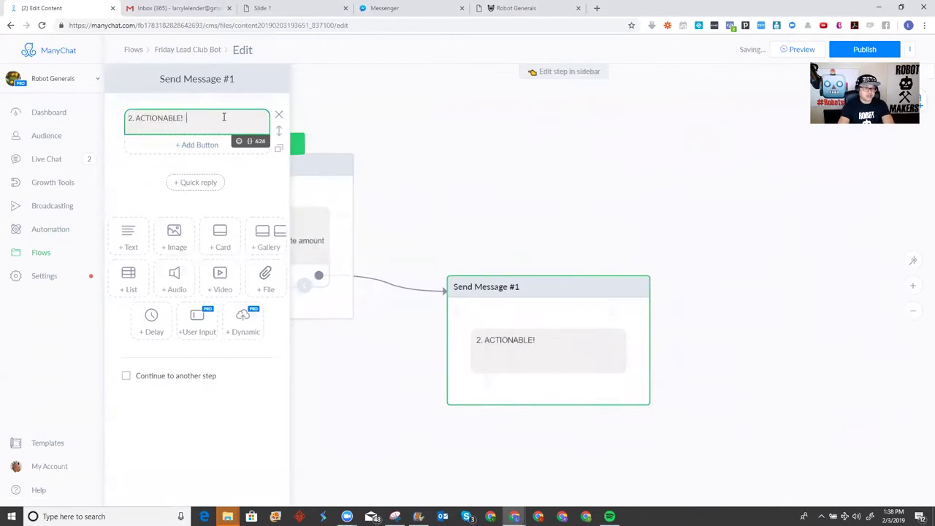
text(FREE and EASY TO)
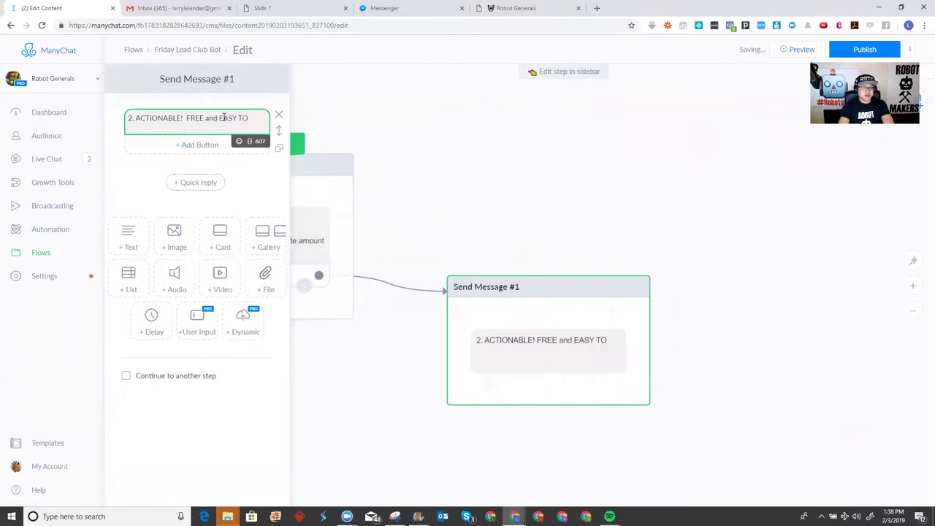
text( SHARE _)
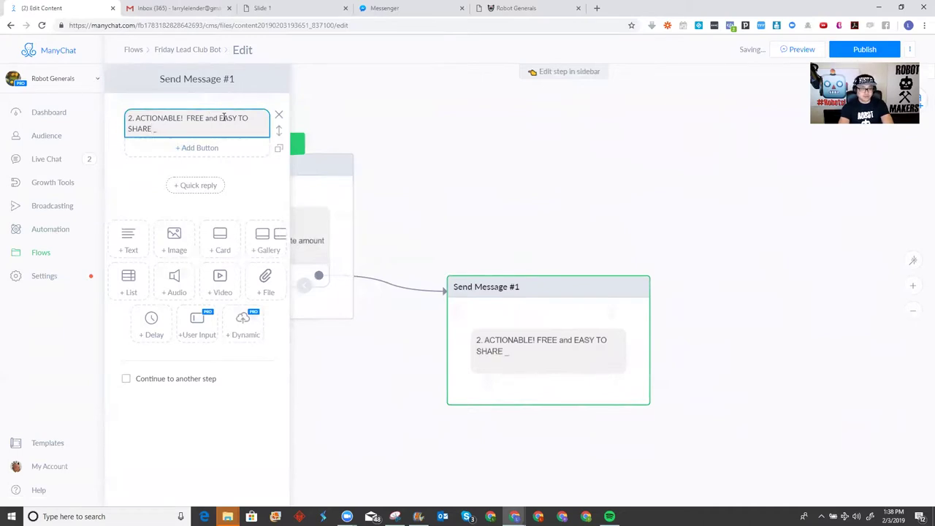
click(178, 130)
text(+ ADs.)
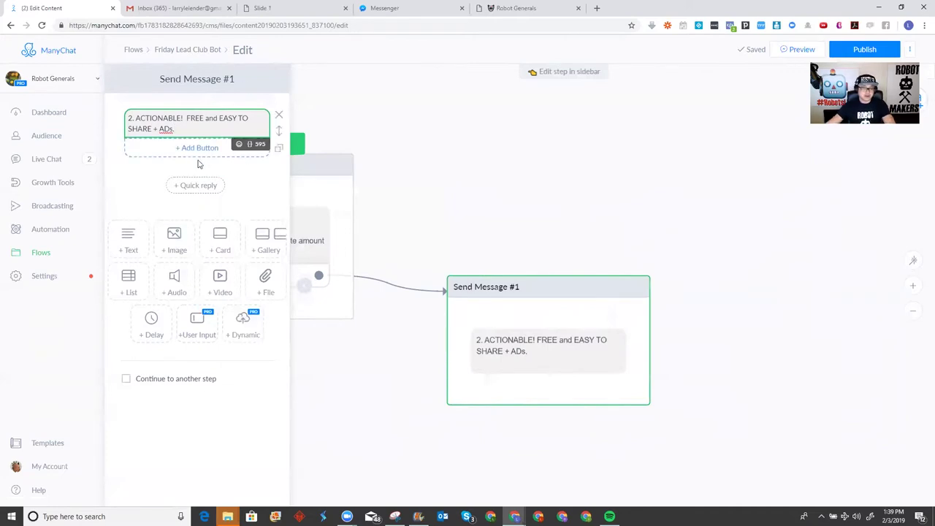
Give Send Message #1 a 'Next Slide' button that leads to a new Send Message #2
click(204, 149)
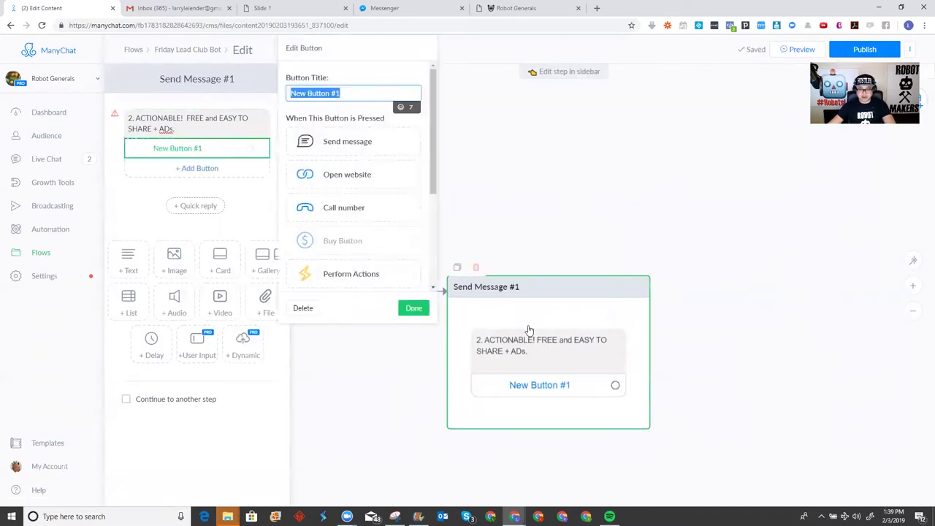
click(341, 146)
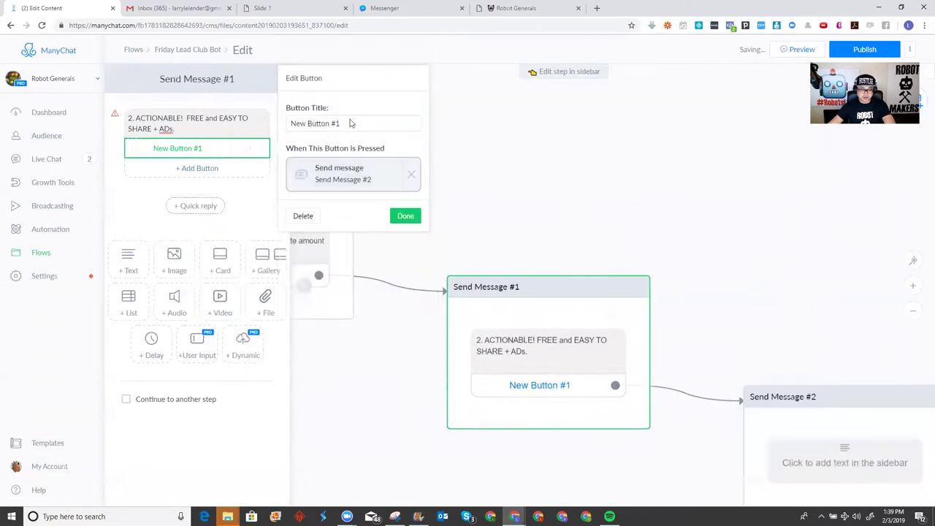
click(354, 123)
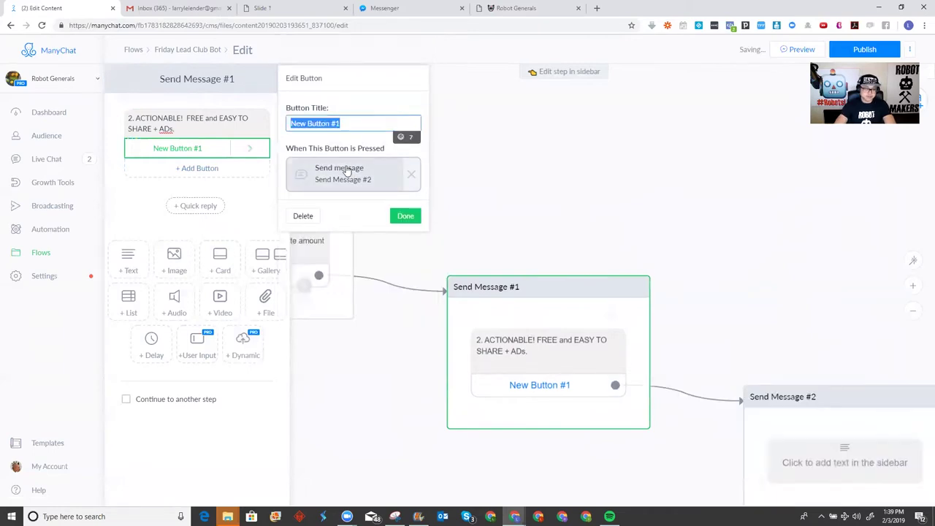
text(Me)
key(BackSpace)
key(BackSpace)
text(NEx)
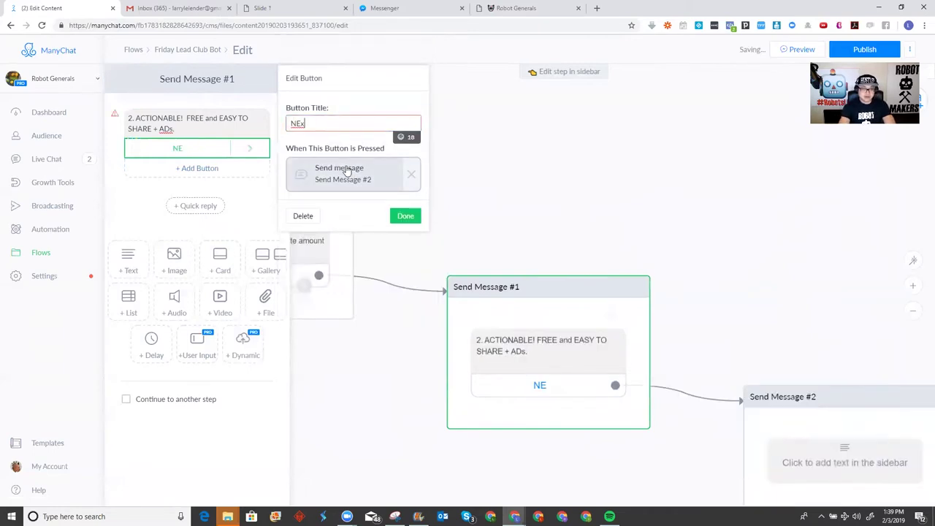
key(BackSpace)
text(ext Slide)
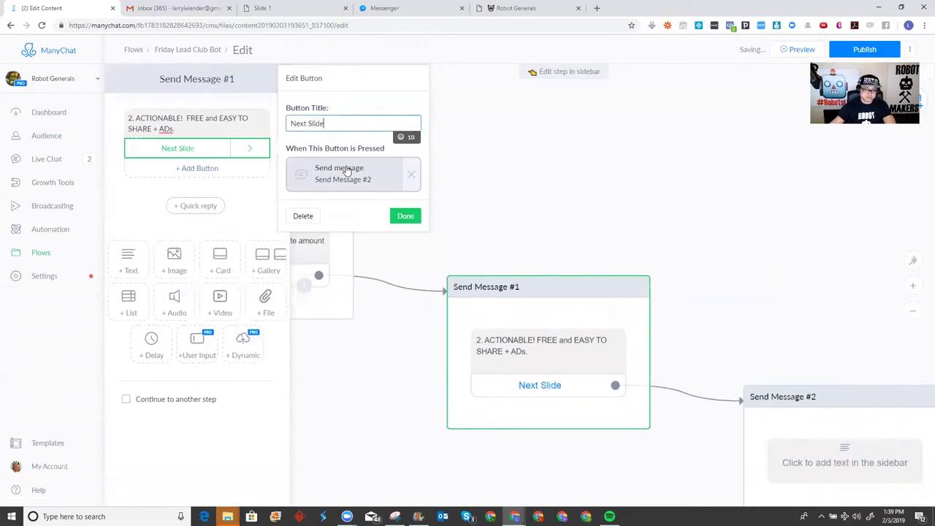
click(404, 216)
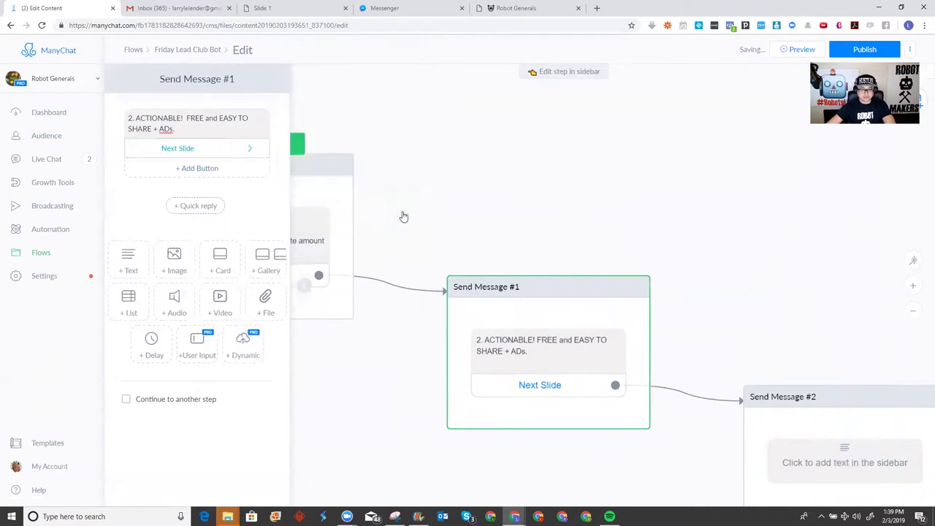
scroll(698, 449, right, 4)
scroll(697, 448, down, 3)
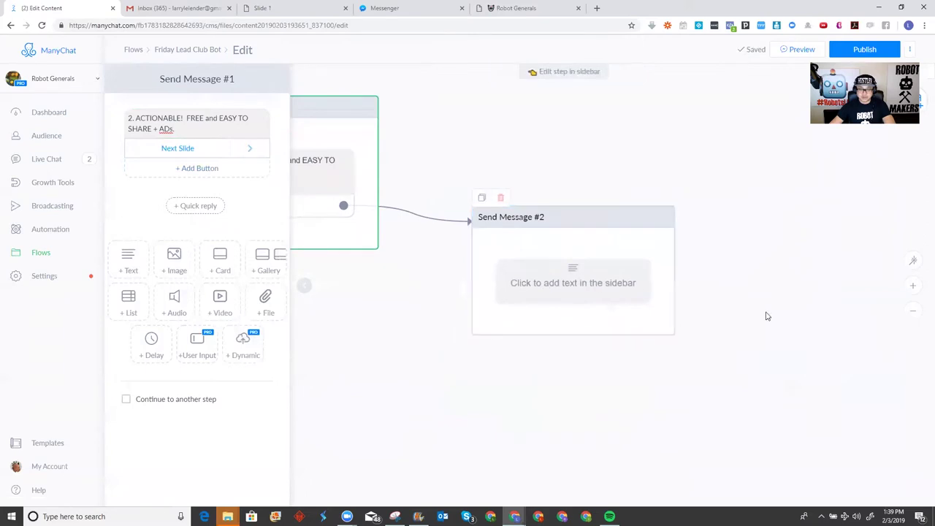
Fill Send Message #2 with '3. INTELLIGENCE! DATA! You can do a higher level of recon because of FB Profiles.'
drag(767, 317, 662, 260)
click(509, 236)
click(162, 118)
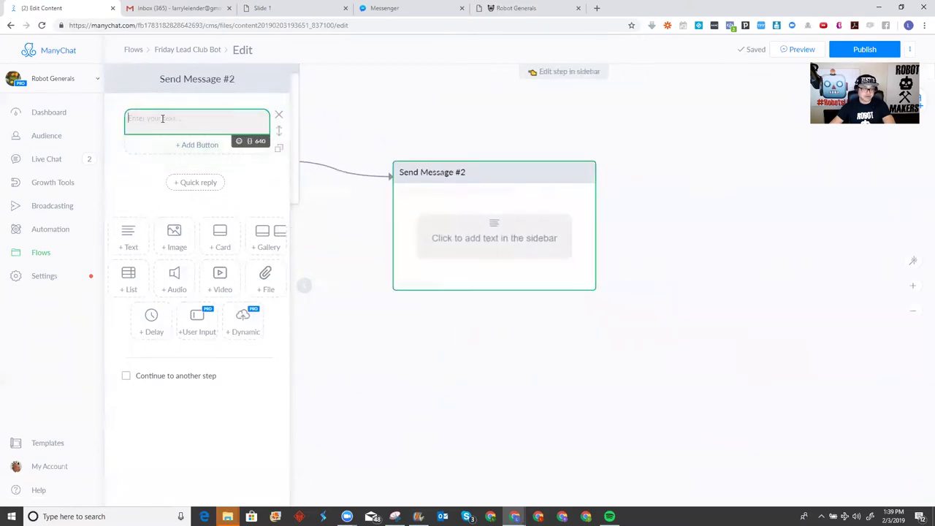
text(3.)
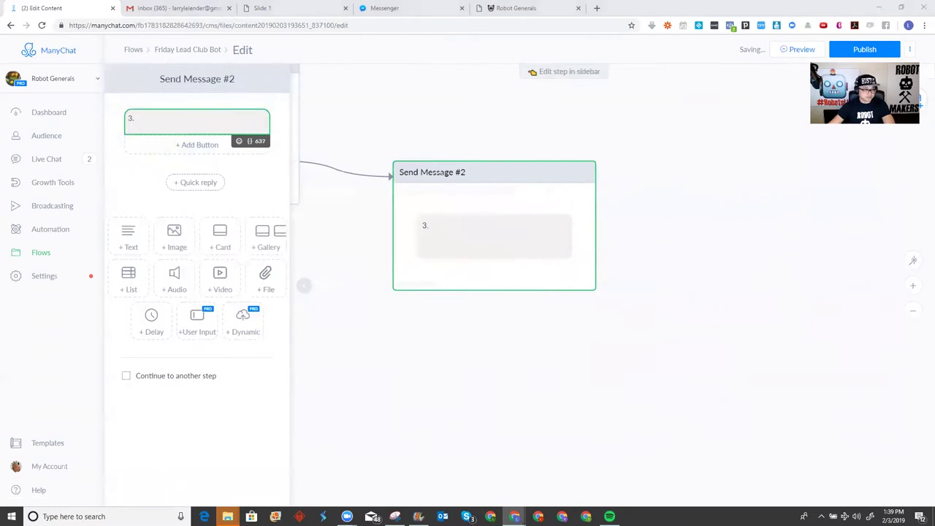
click(213, 116)
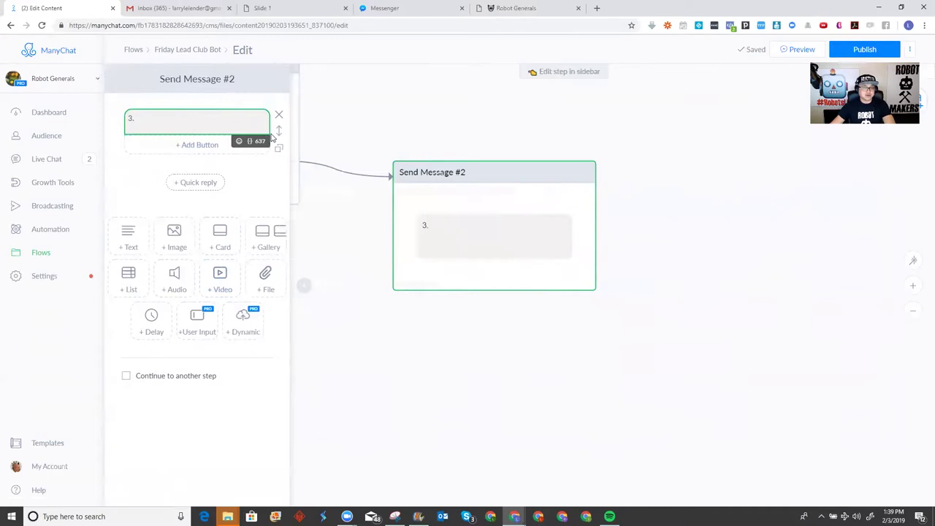
text(IN)
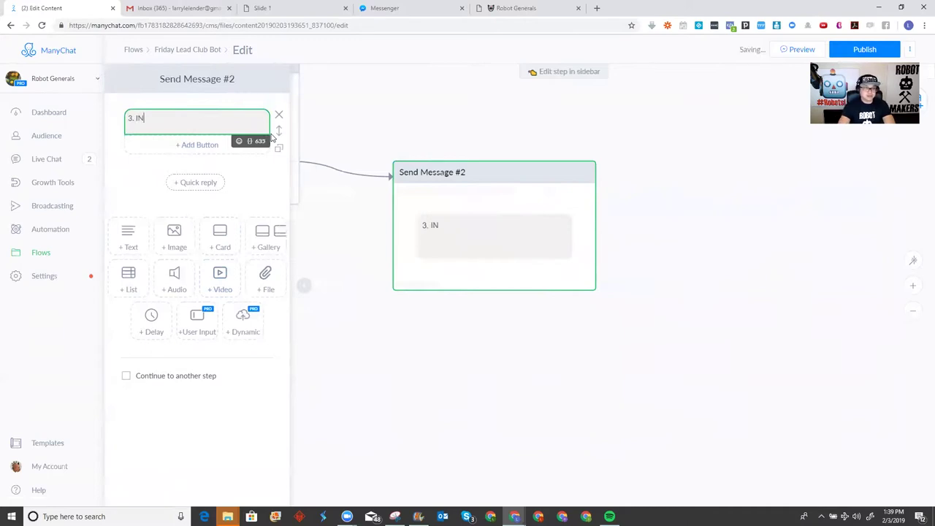
text(TELLIGENCE)
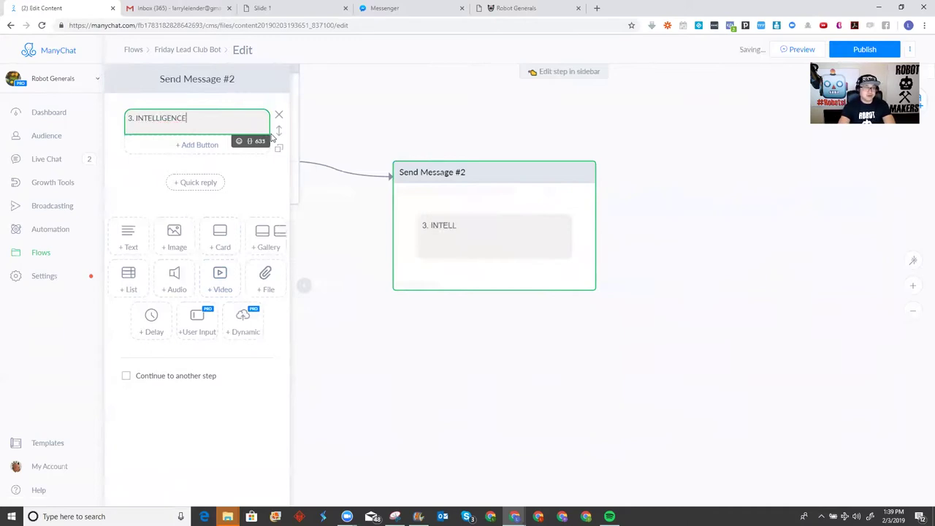
text(! DATA!)
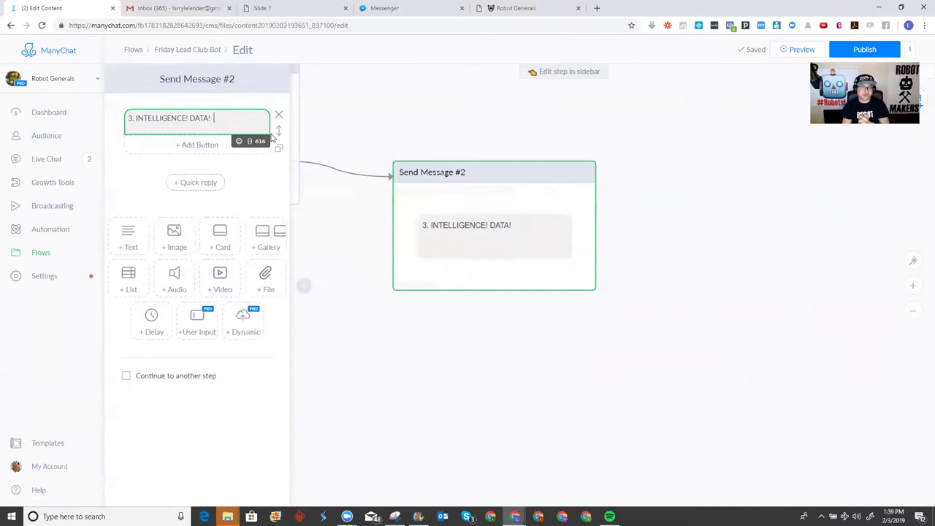
text(FB)
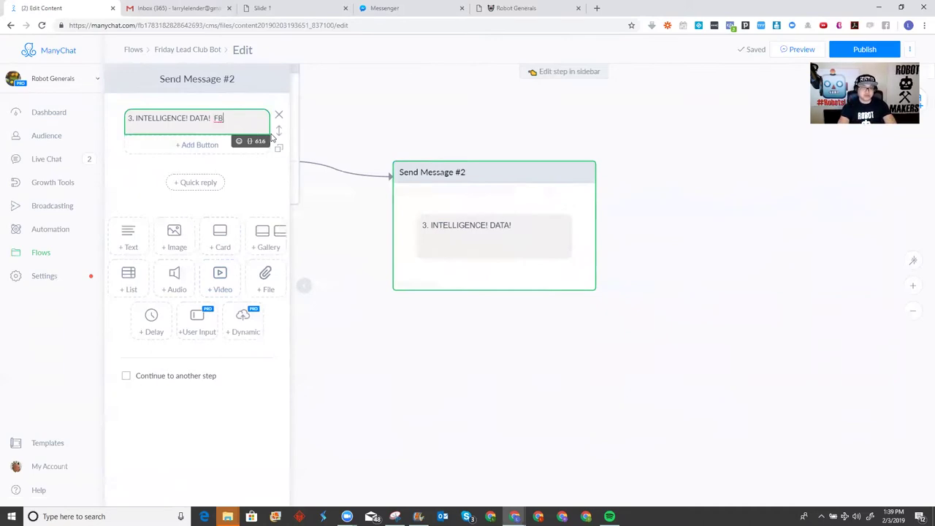
key(BackSpace)
key(BackSpace)
text(You can do a highe rtie)
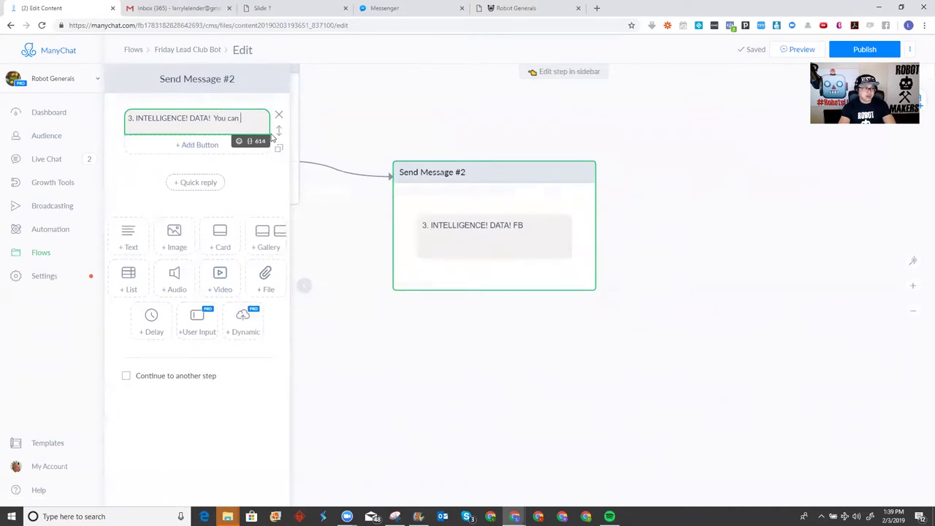
key(BackSpace)
key(BackSpace)
key(BackSpace)
key(BackSpace)
key(BackSpace)
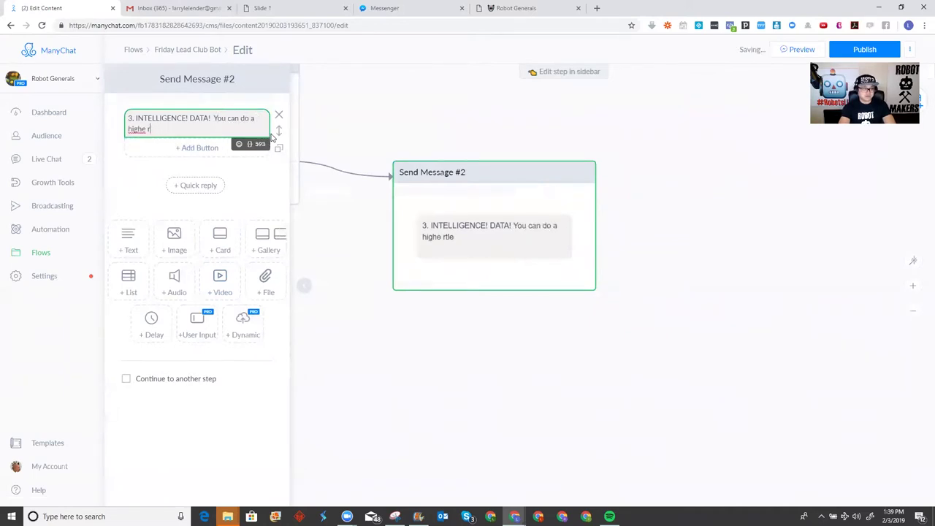
text(r level of recon )
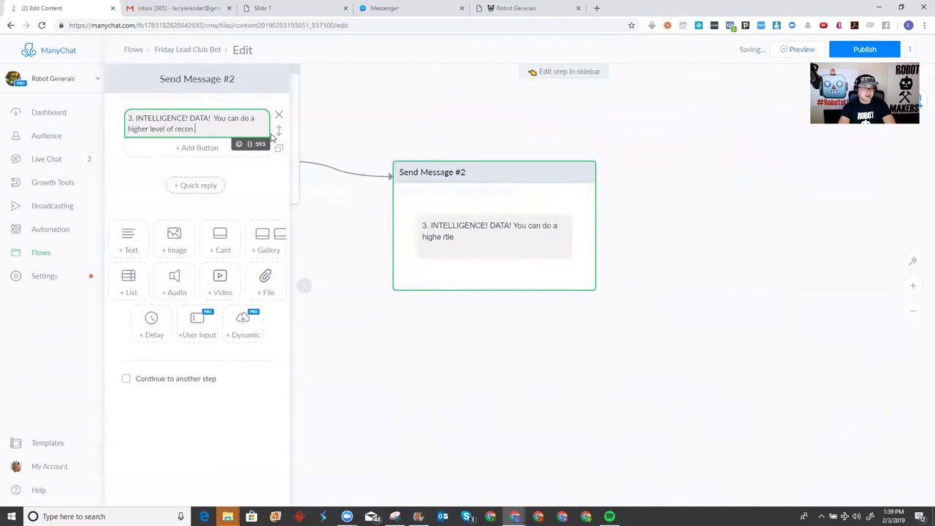
text(because of F)
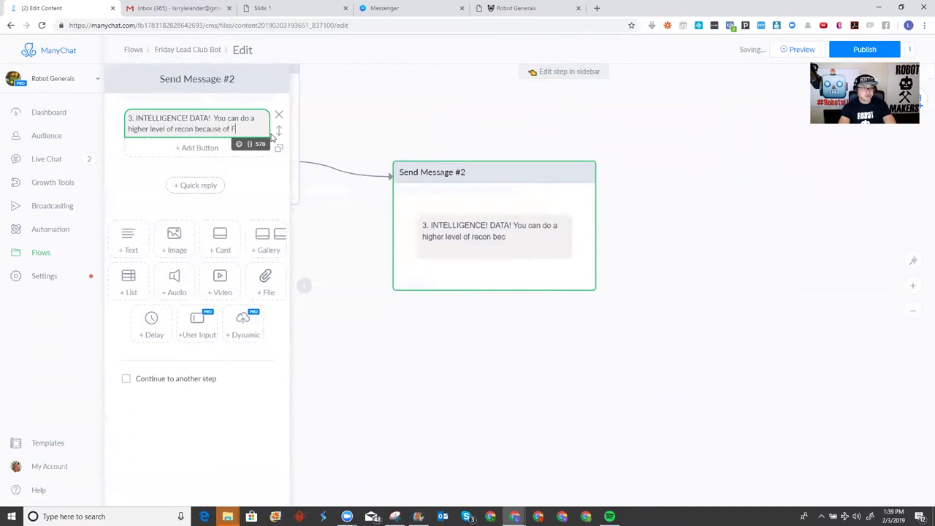
text(B Profiles.)
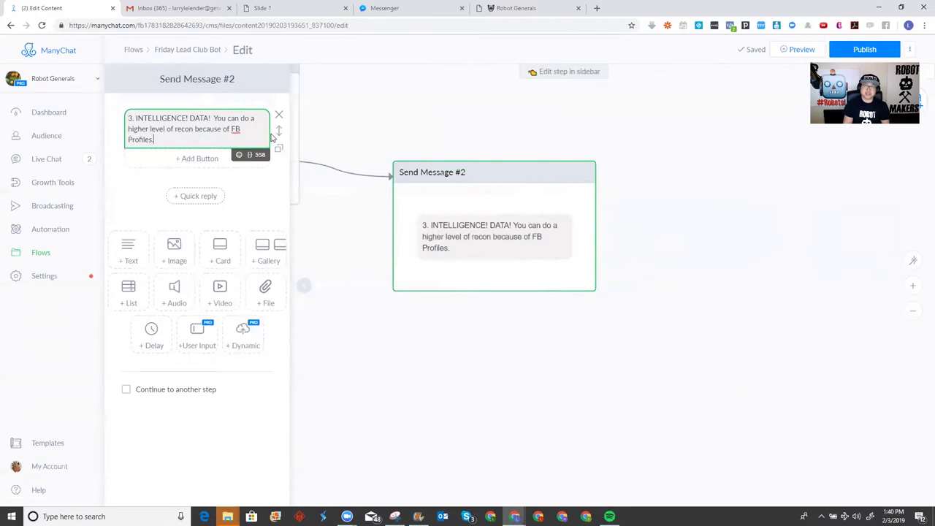
Add a 'Next Slide' button to Send Message #2 linked to a new Send Message #3, and open it
click(209, 167)
text(Ne)
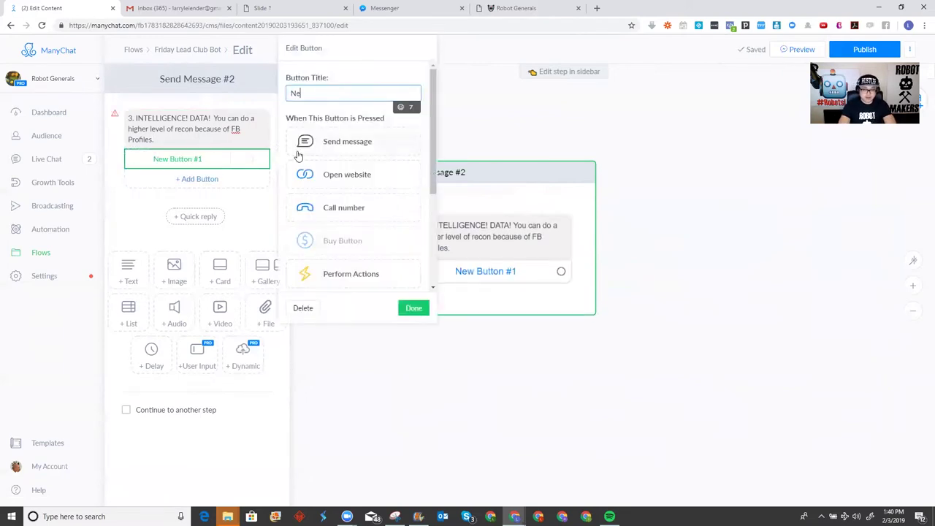
text(xt Slide)
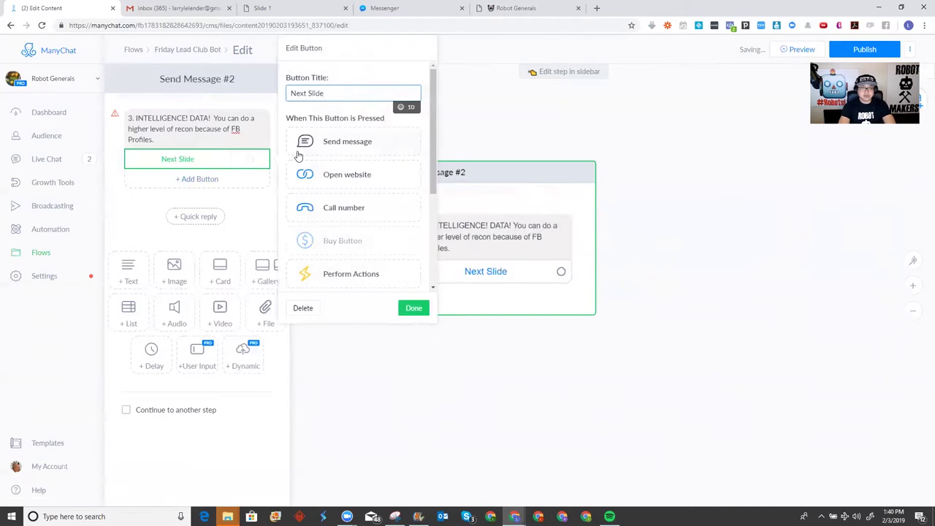
click(418, 313)
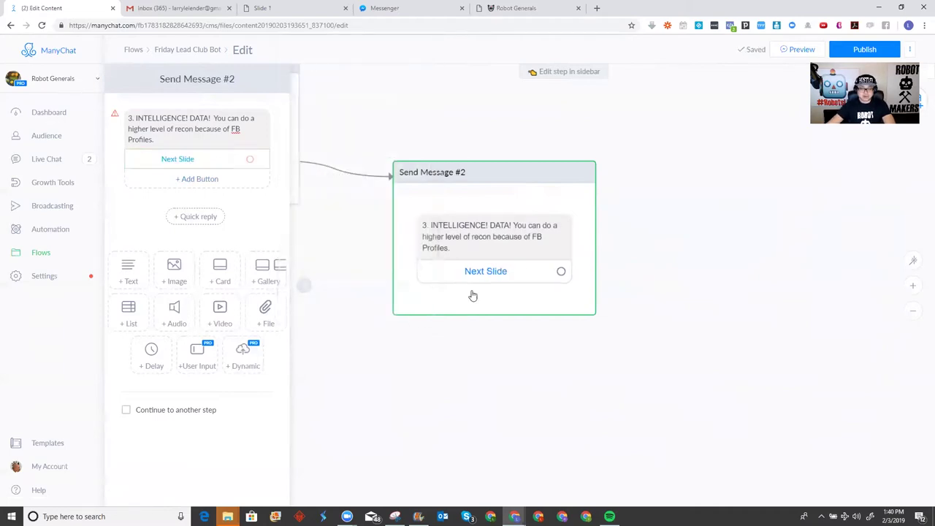
click(501, 280)
click(369, 144)
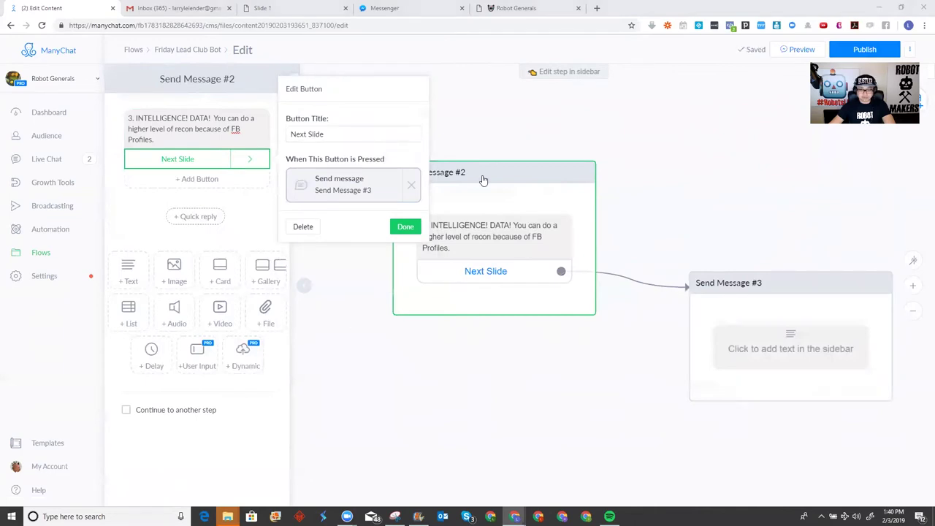
click(693, 277)
Start Send Message #3 with the heading '4. PSYCHOLOGY!'
click(219, 119)
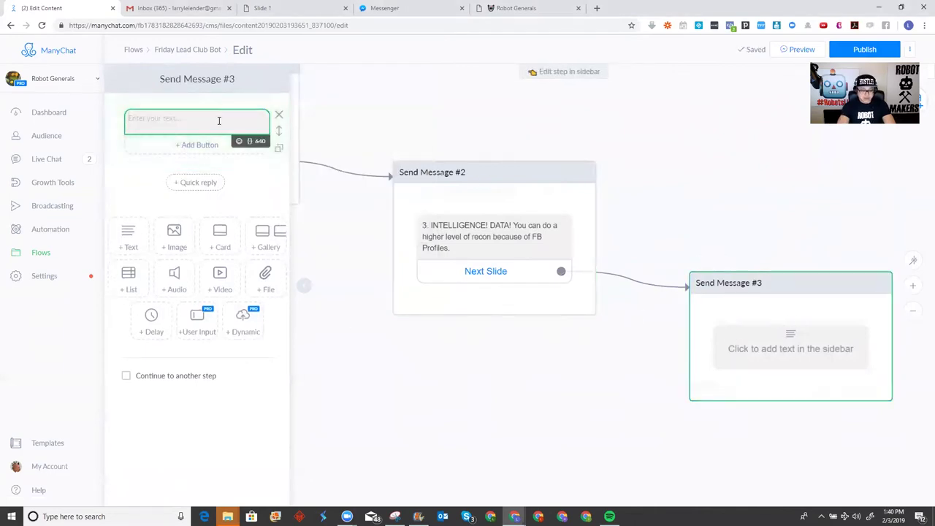
text(4. PS)
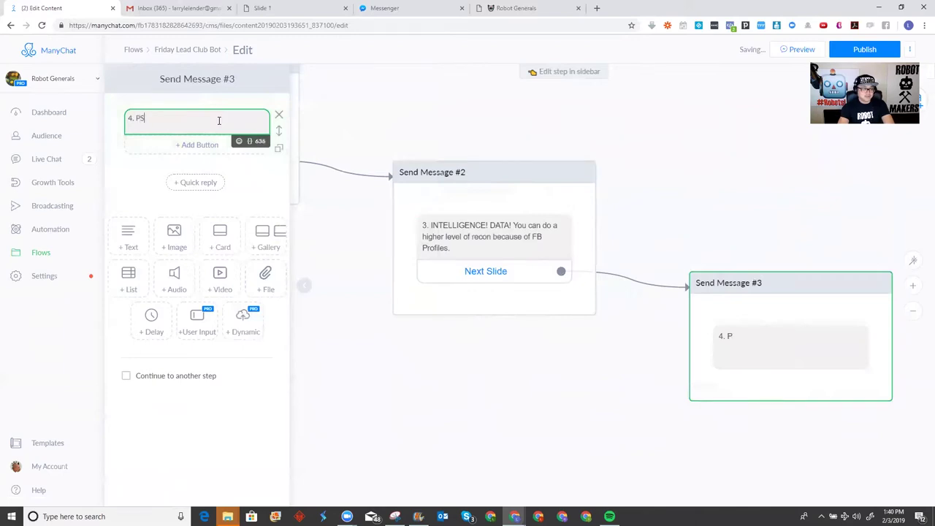
text(YCHOLOGOY)
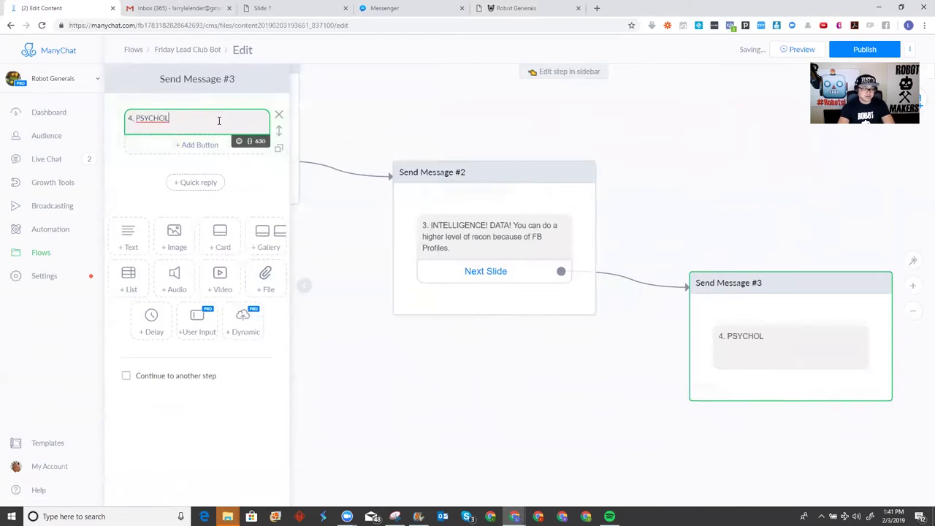
key(BackSpace)
key(BackSpace)
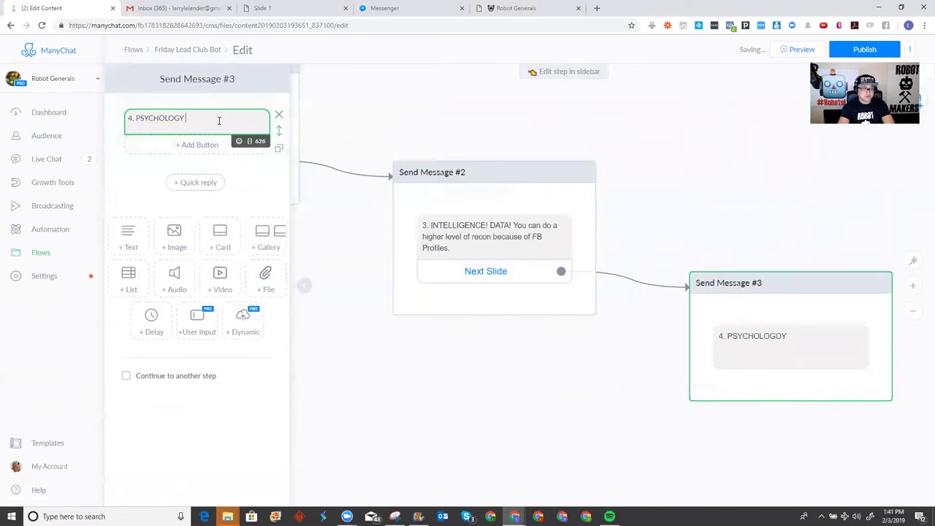
text(Y!)
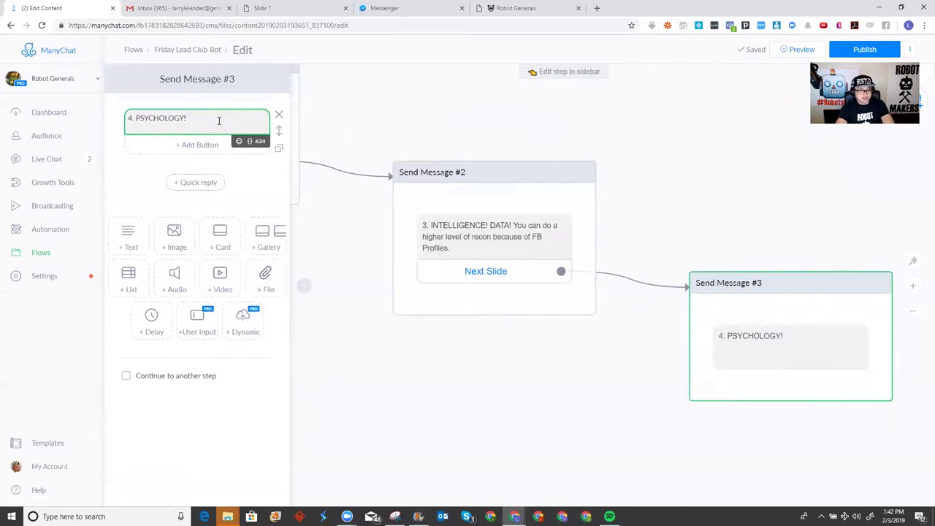
Continue Send Message #3 with 'People on Facebook are familiar with MESSENGER. Close people where they want to be…'
text(Peop)
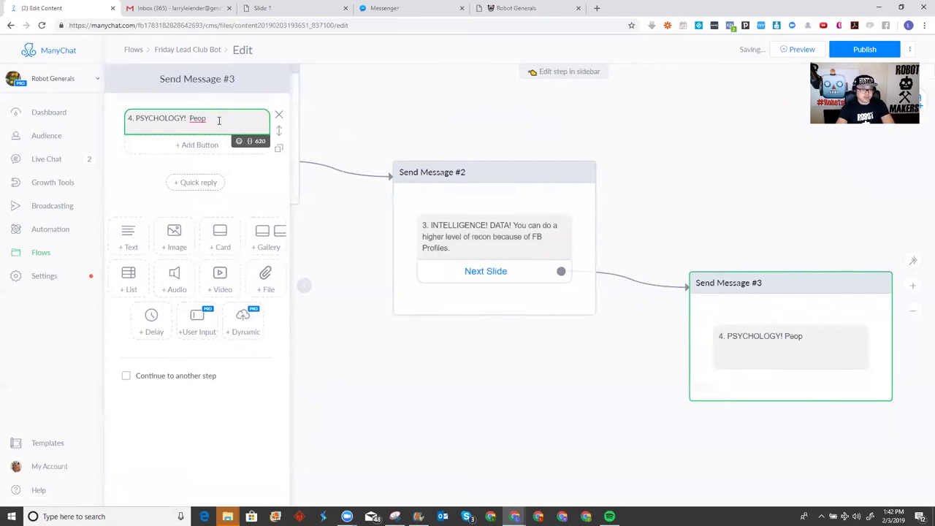
text(le on Facebook a)
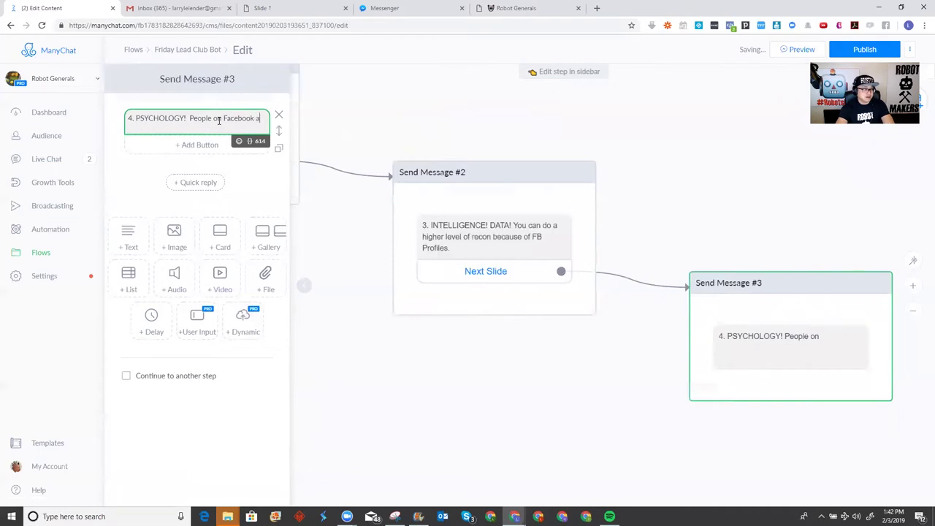
text(re familiar wi)
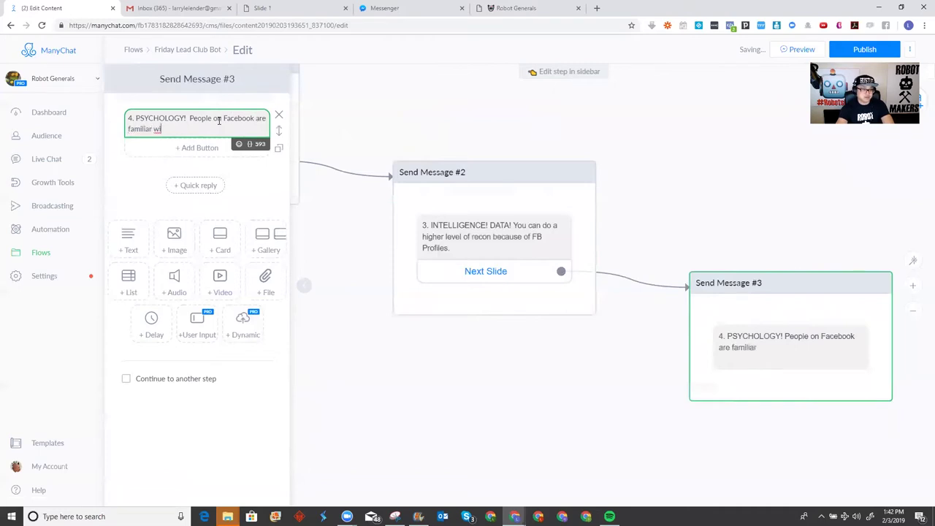
text(th MESSENGER)
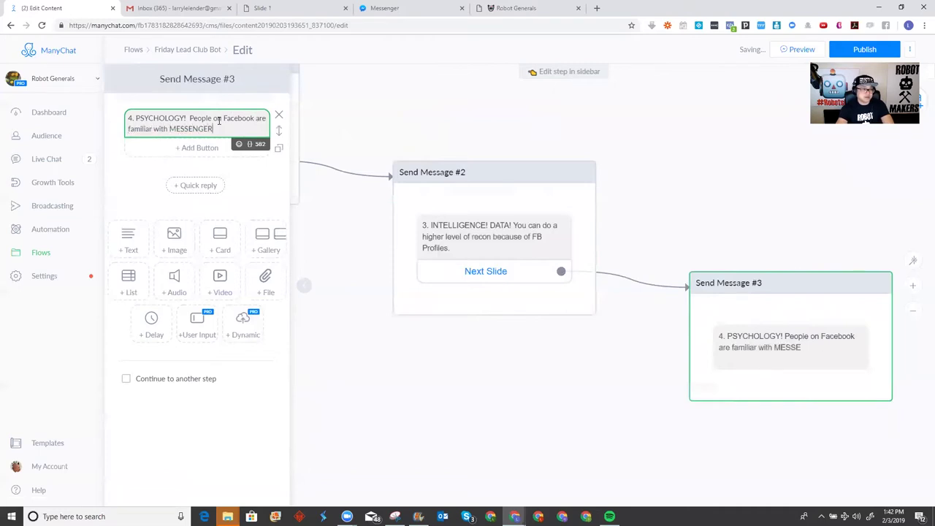
text(.  Close )
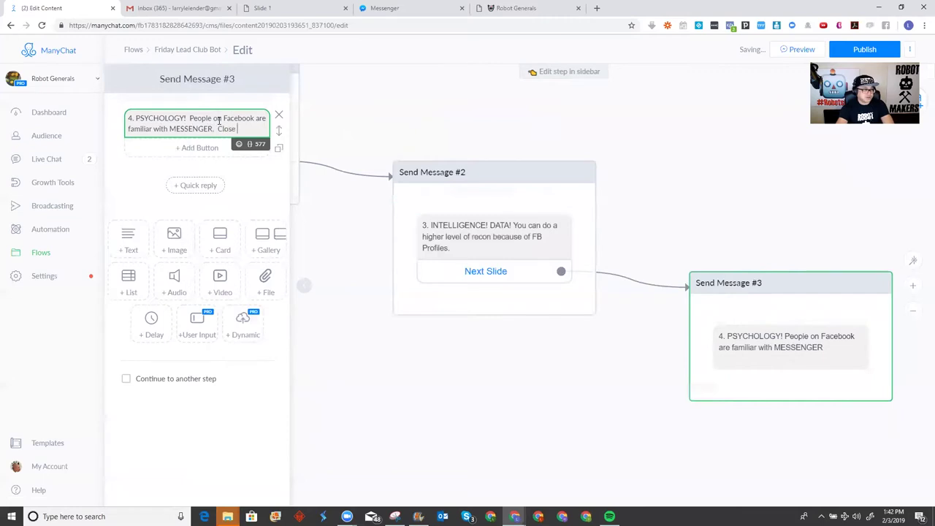
text(people where they wa)
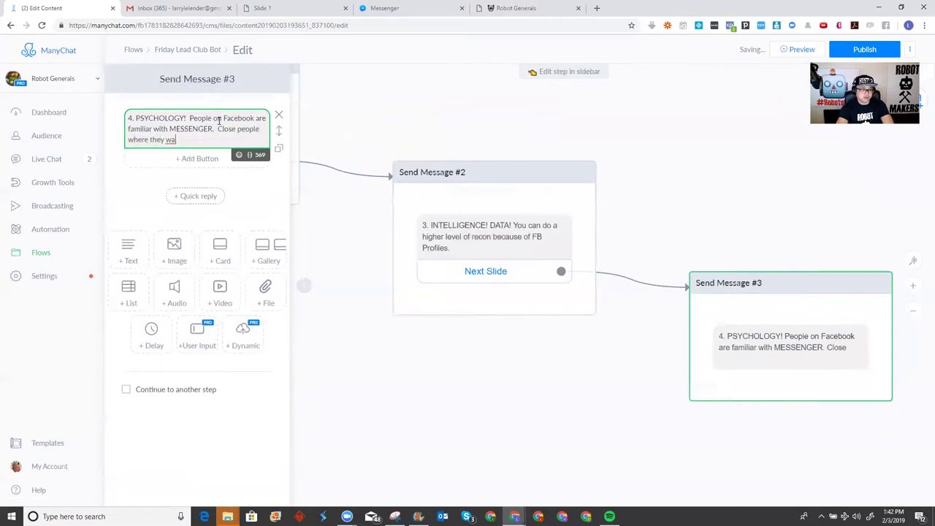
text(nt to be closed.)
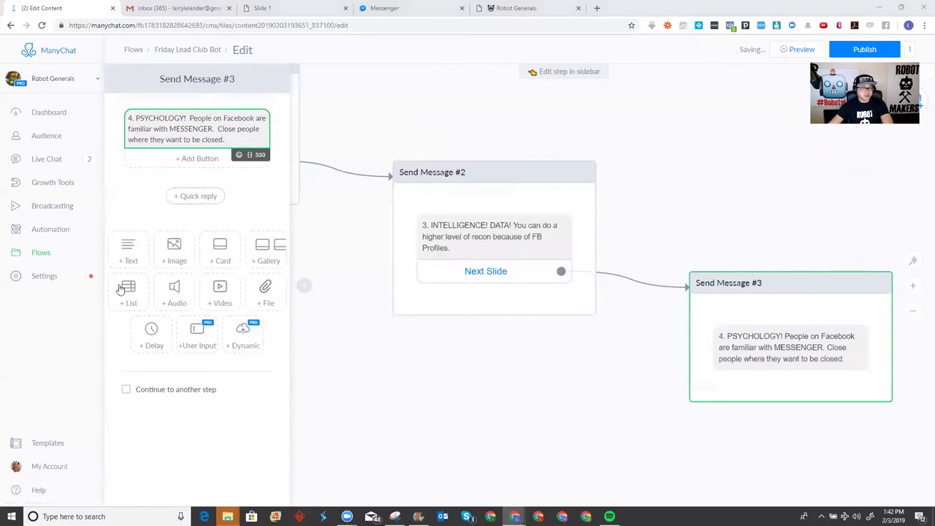
Add a button titled 'BONUS SLIDE!' to Send Message #3
click(187, 160)
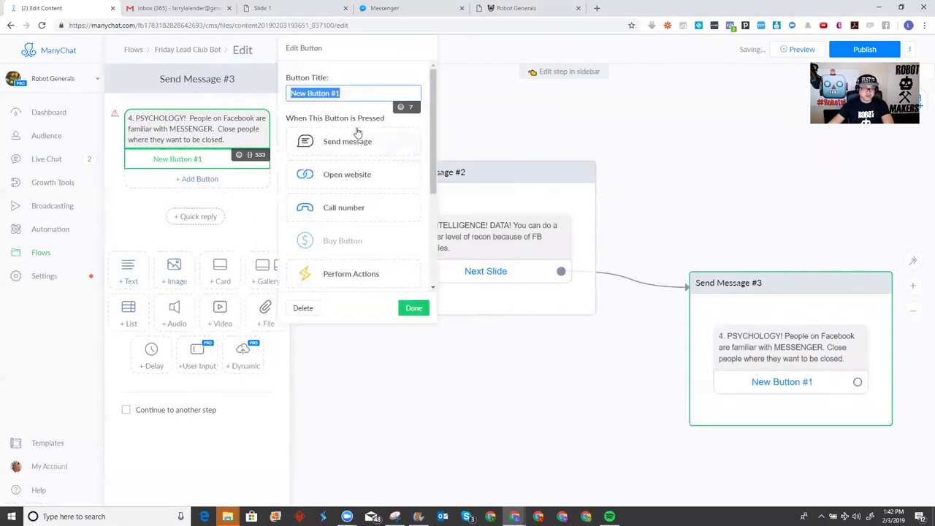
text(BONUS SIDE)
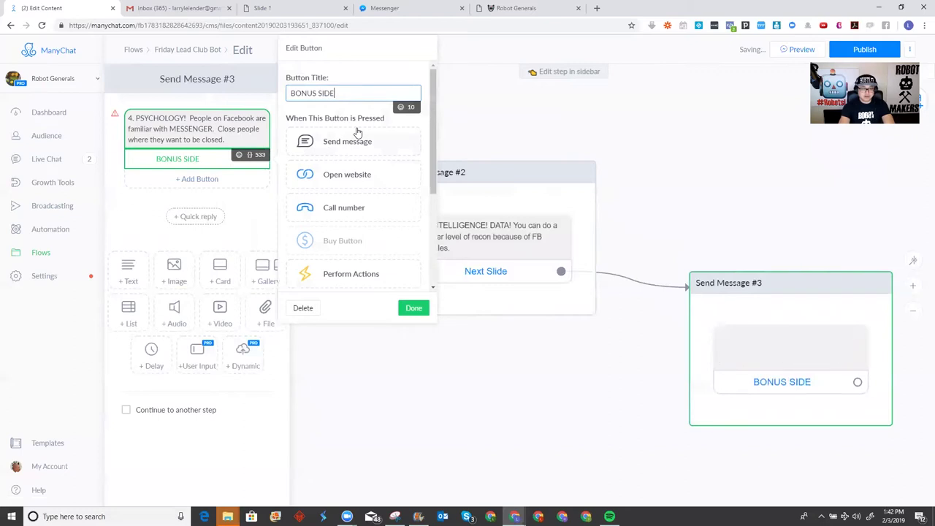
key(BackSpace)
key(BackSpace)
key(BackSpace)
text(LIDE!)
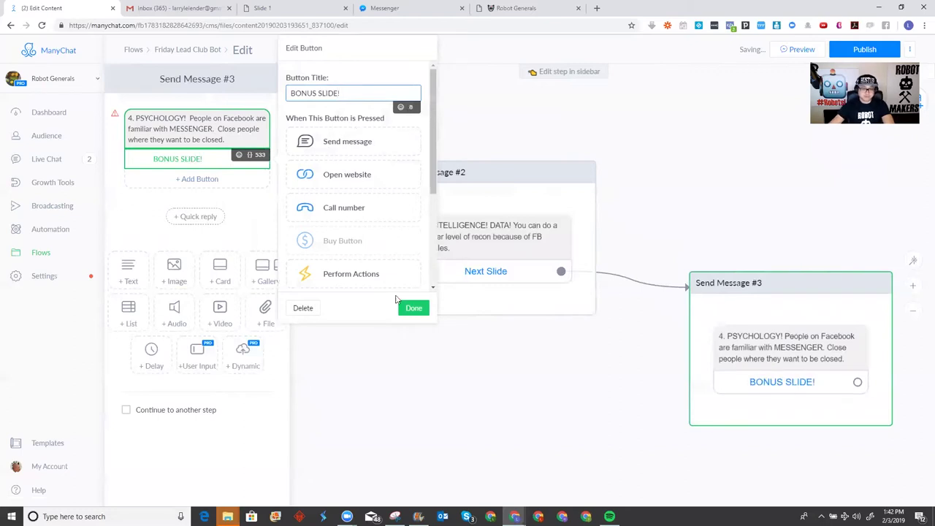
click(411, 308)
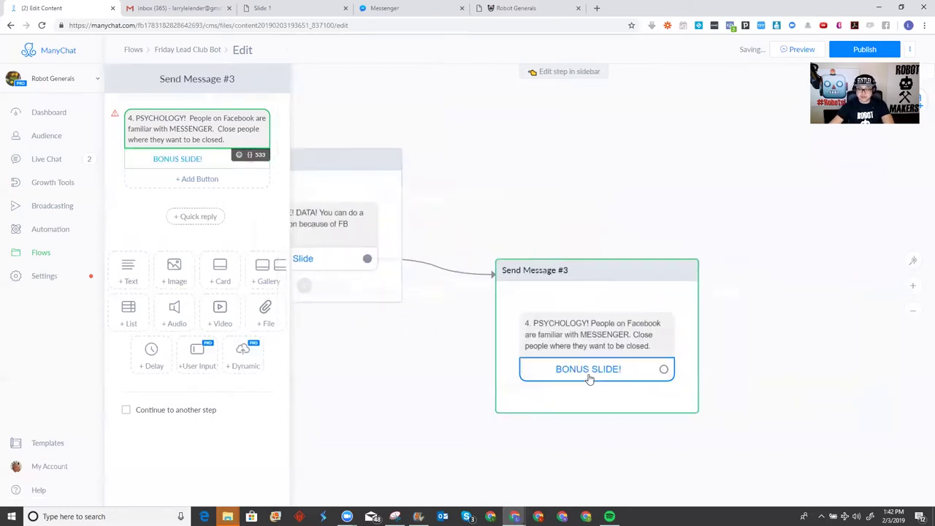
Link the BONUS SLIDE! button to a new Send Message #4 and open its text box
click(589, 374)
click(381, 149)
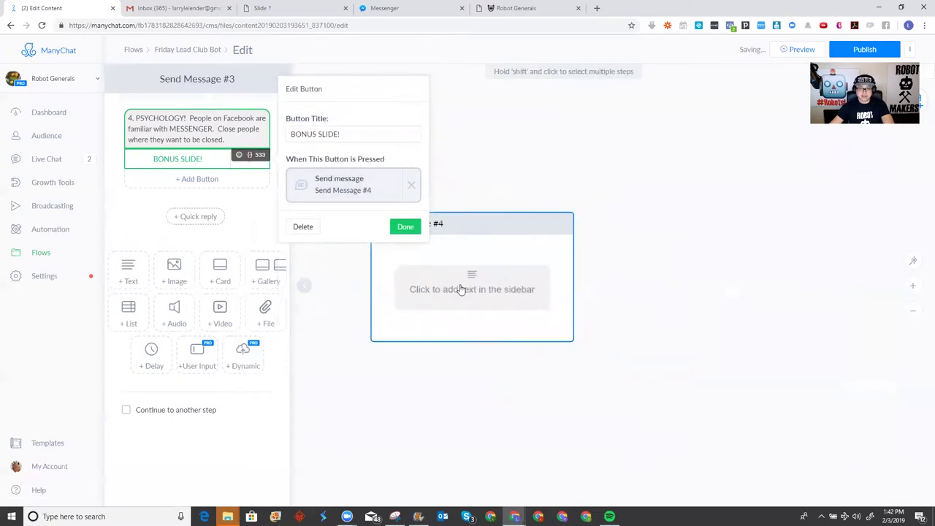
click(463, 288)
click(224, 117)
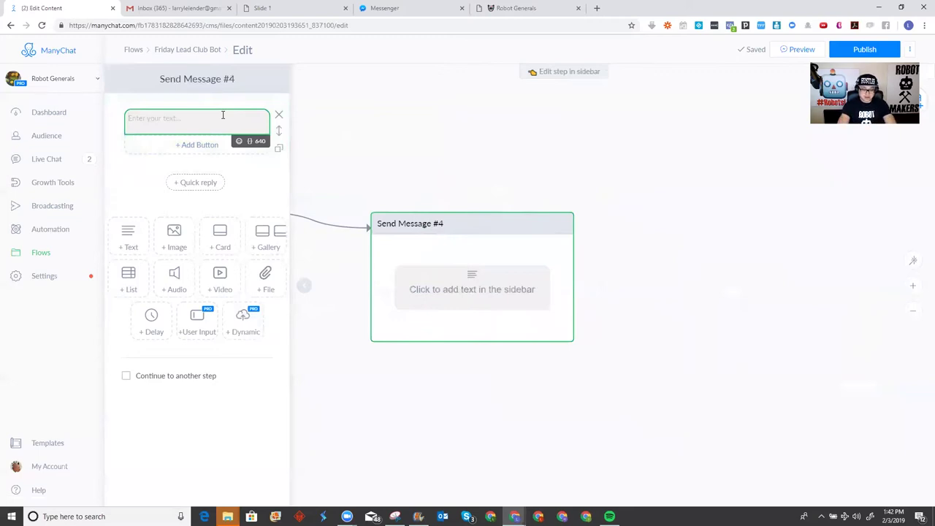
Type the heading 'How to use the chat bot to start getting leads now!' in Send Message #4
text(How to use)
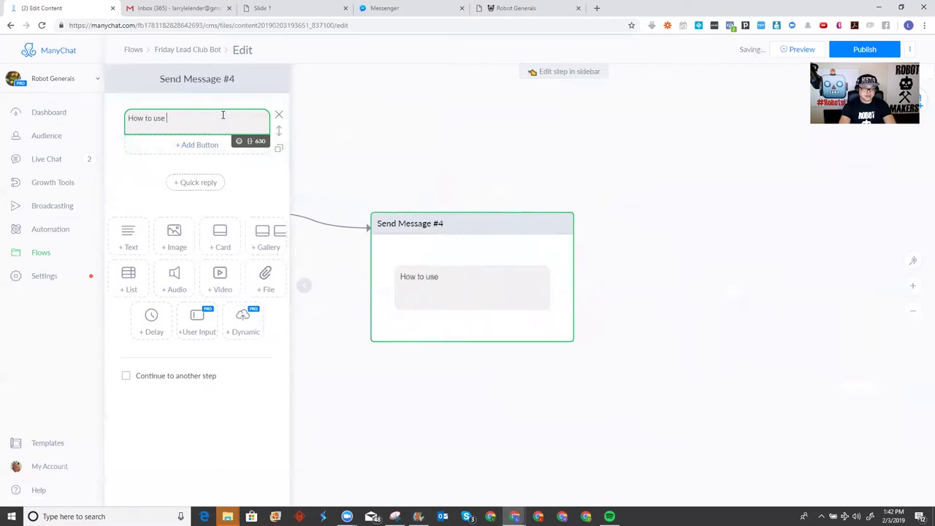
text( the chat bot to)
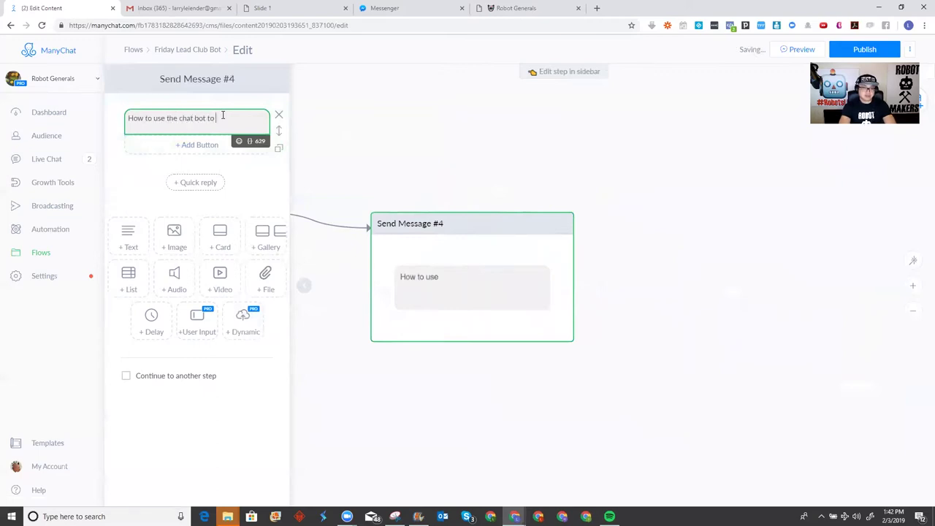
text( start getting le)
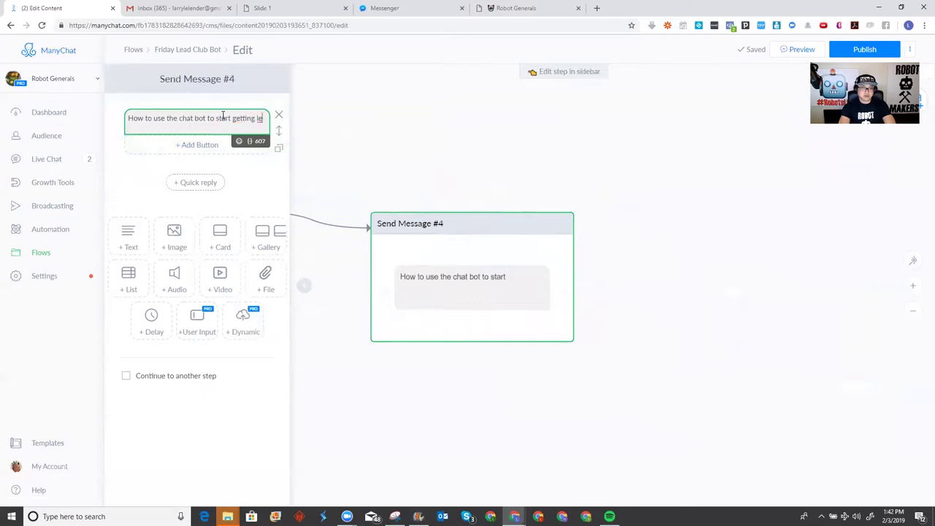
text(qads n)
key(BackSpace)
key(BackSpace)
key(BackSpace)
key(BackSpace)
key(BackSpace)
key(BackSpace)
text(ads)
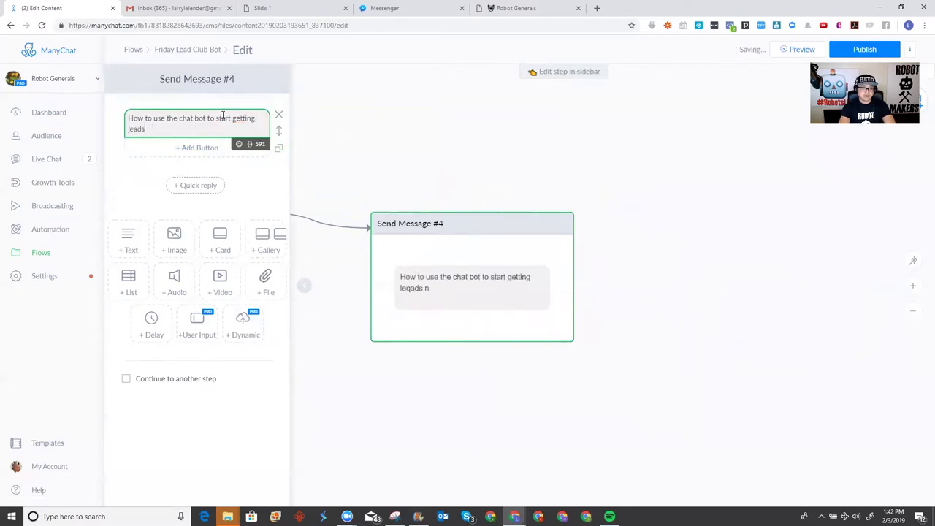
text( now!)
Add list item '1. URL to shareable links.' and begin item '2.' on the next line
key(Return)
text(1. )
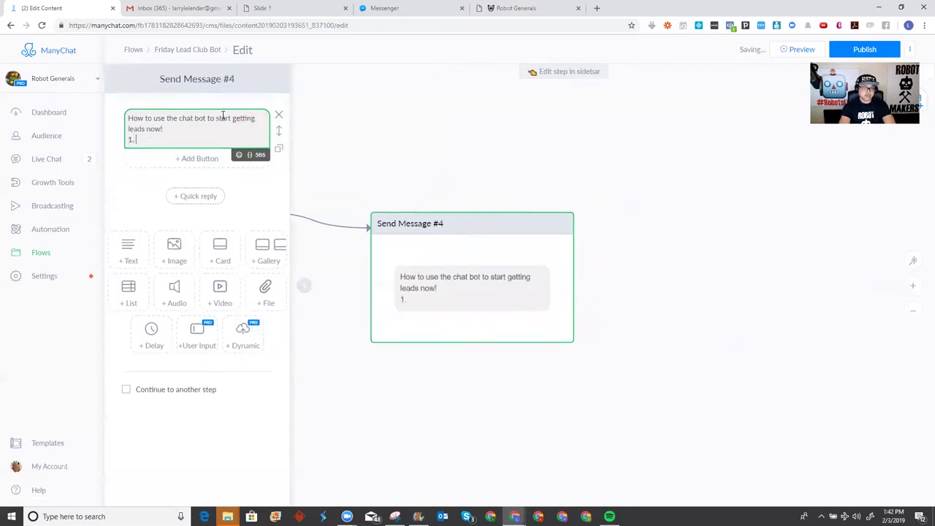
text(URL)
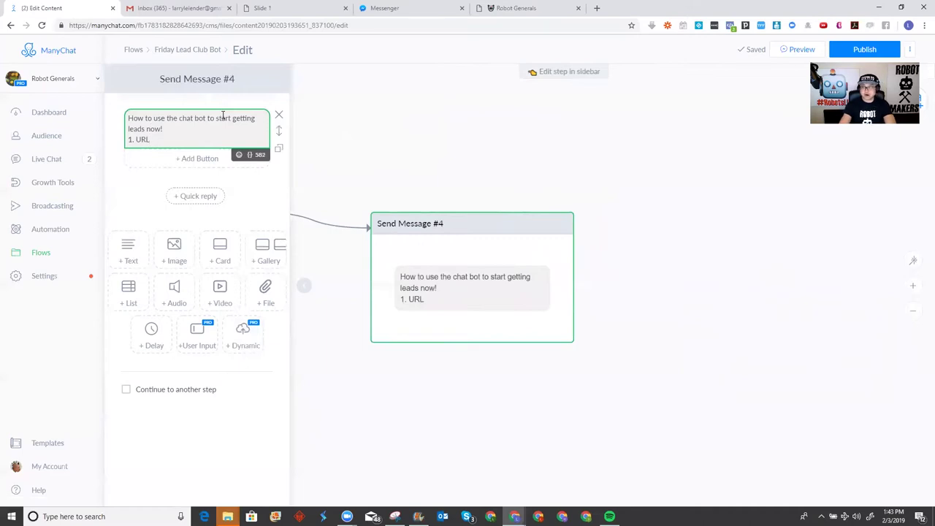
text(to shareabl)
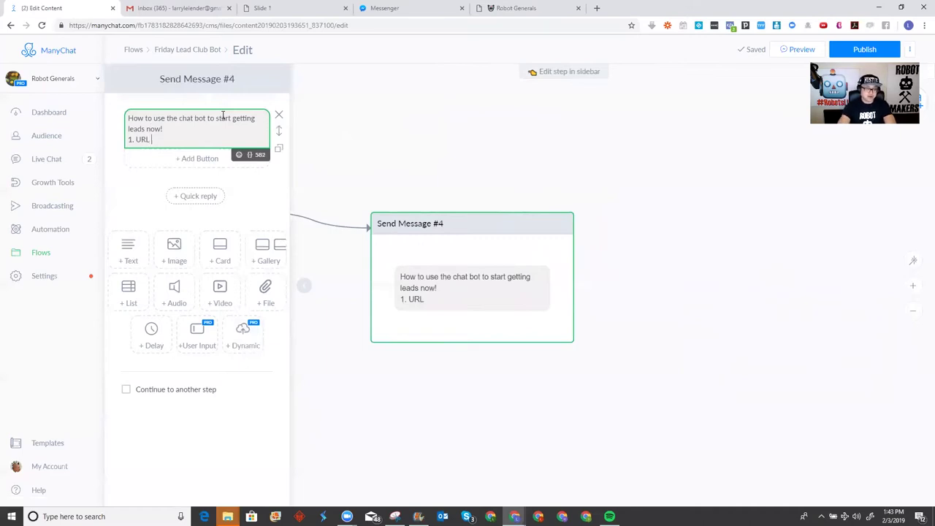
text(e lin)
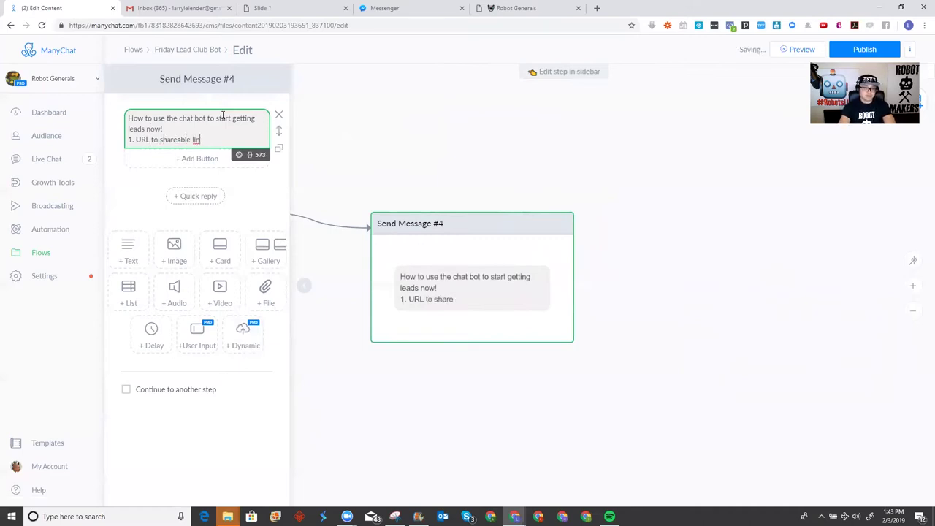
text(ks.)
key(Return)
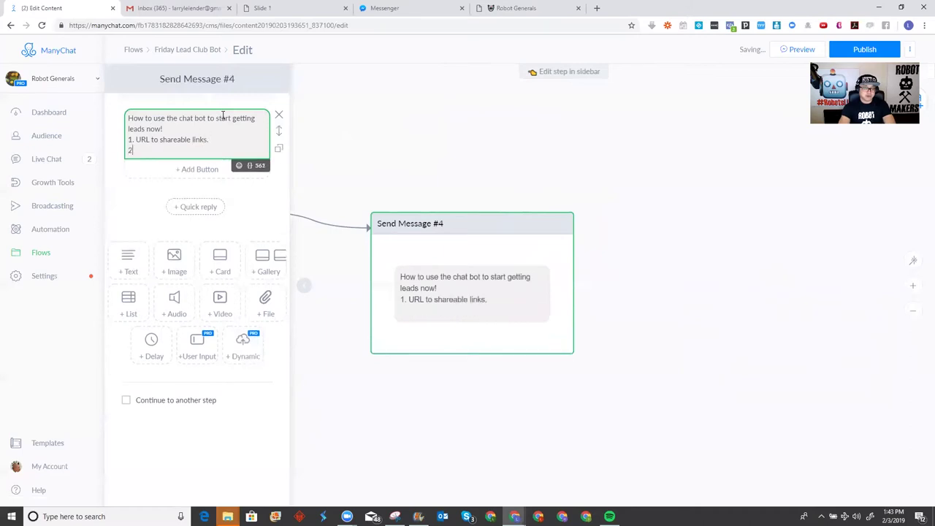
text(2.)
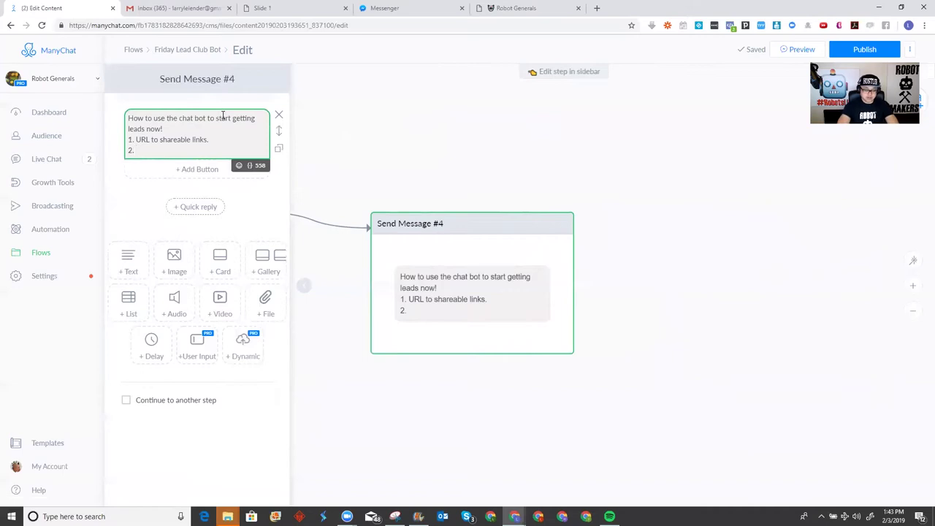
Complete item 2 as 'Widget on Websites' and begin a third line numbered '3.'
text(We)
key(BackSpace)
key(BackSpace)
text(idget)
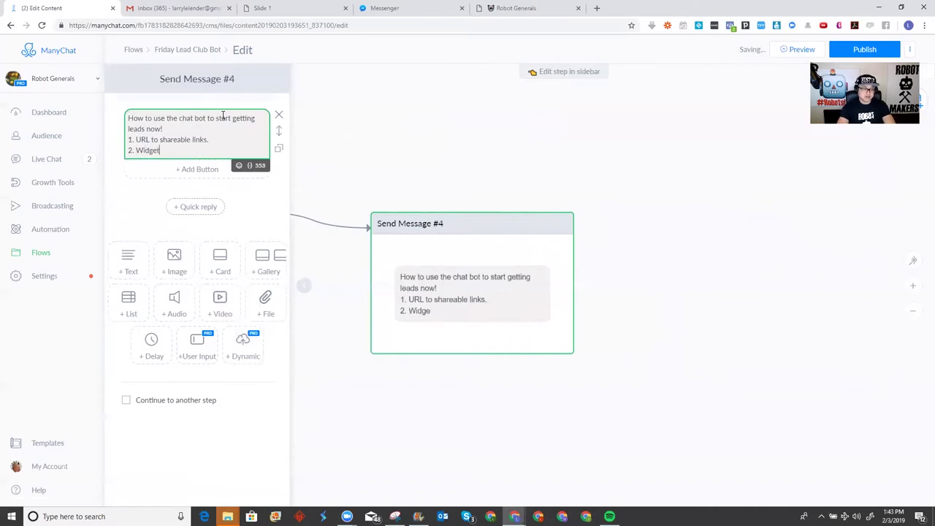
text( on Websites)
key(Return)
text(3.)
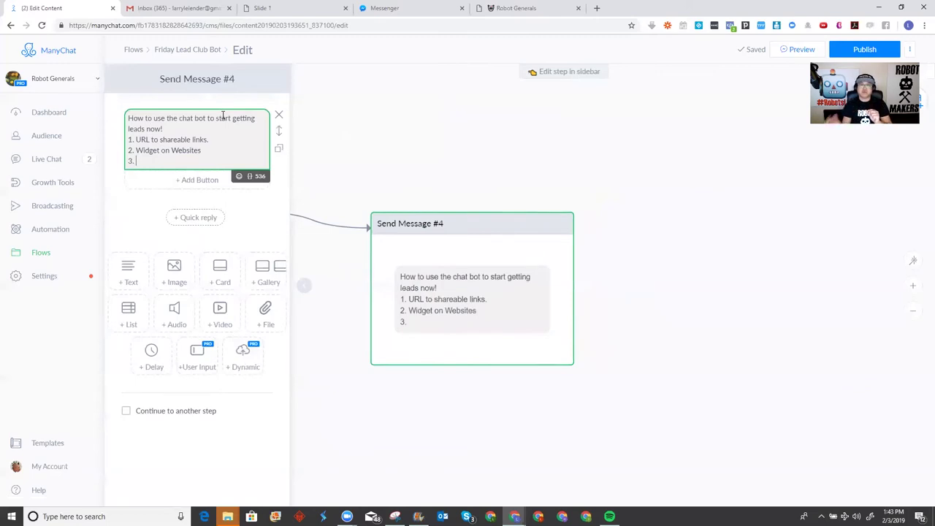
Add list items '3. Comment Triggers' and '4. Drive Traffic via Facebook Ads'
text(Comment R)
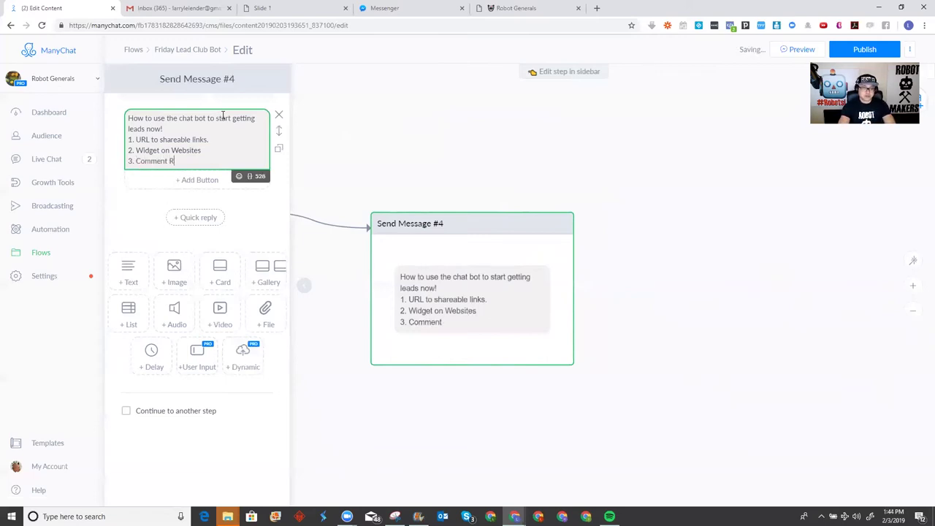
key(BackSpace)
text(Triggers)
key(Return)
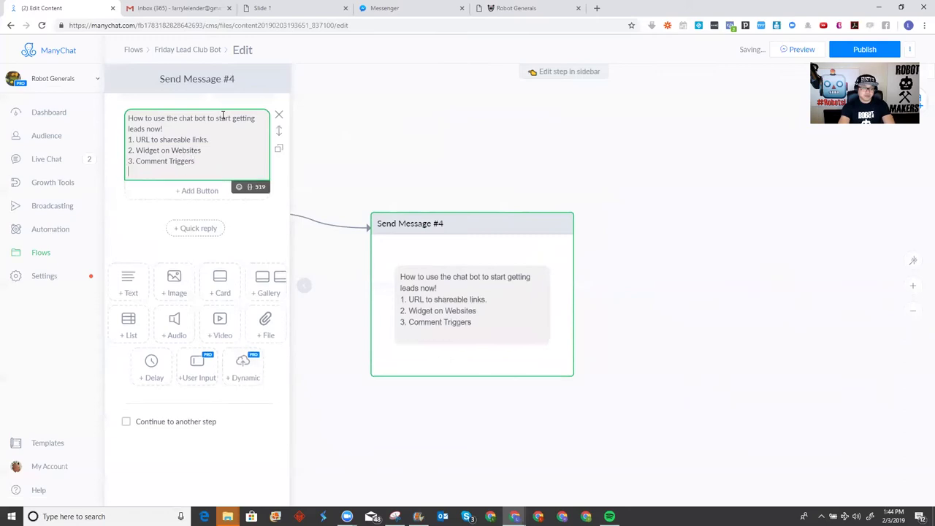
text(4.)
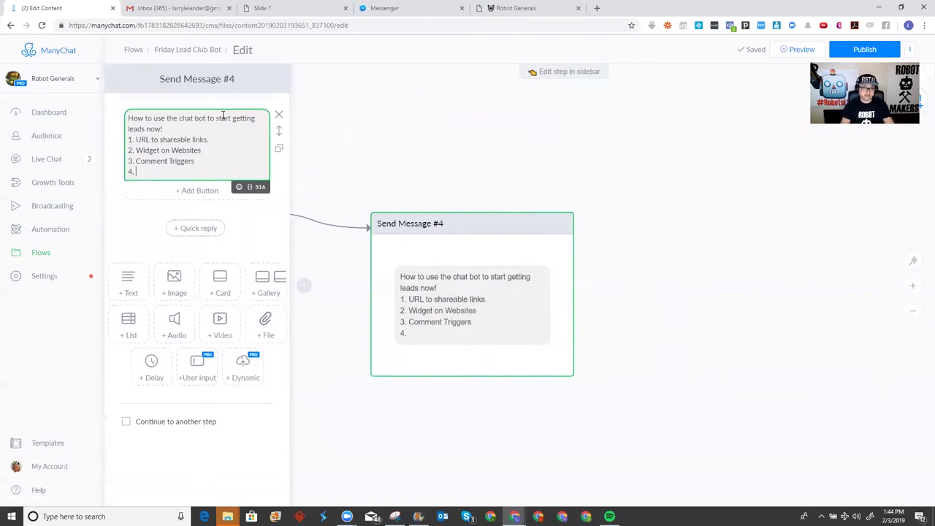
text(Drive T)
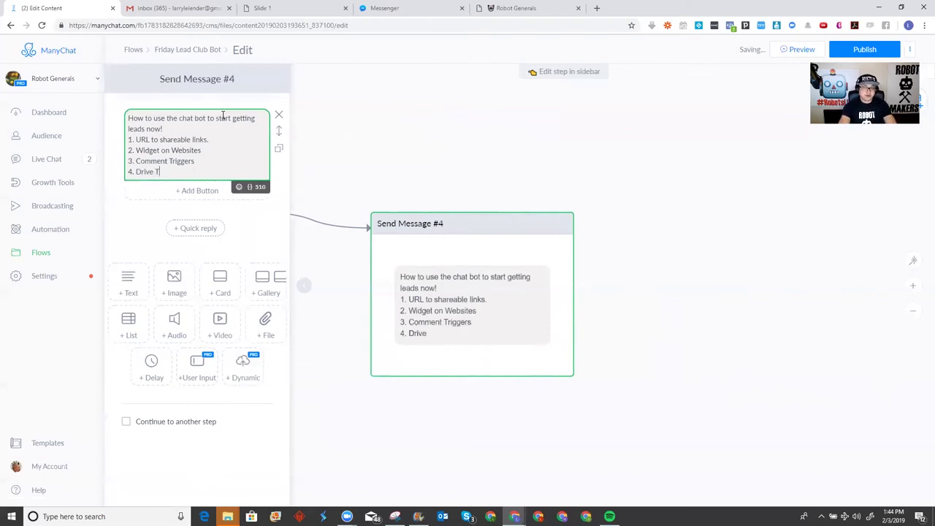
text(raffic via Fac)
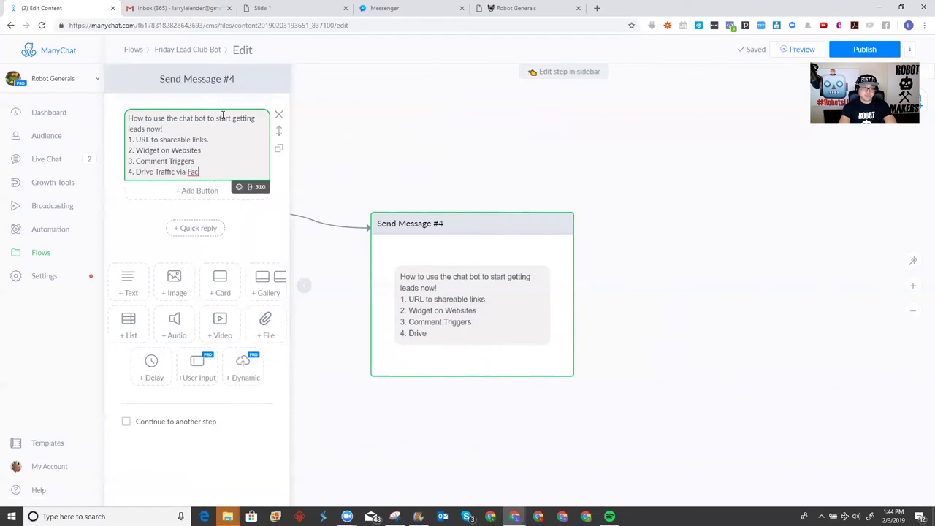
text(ebook Ads)
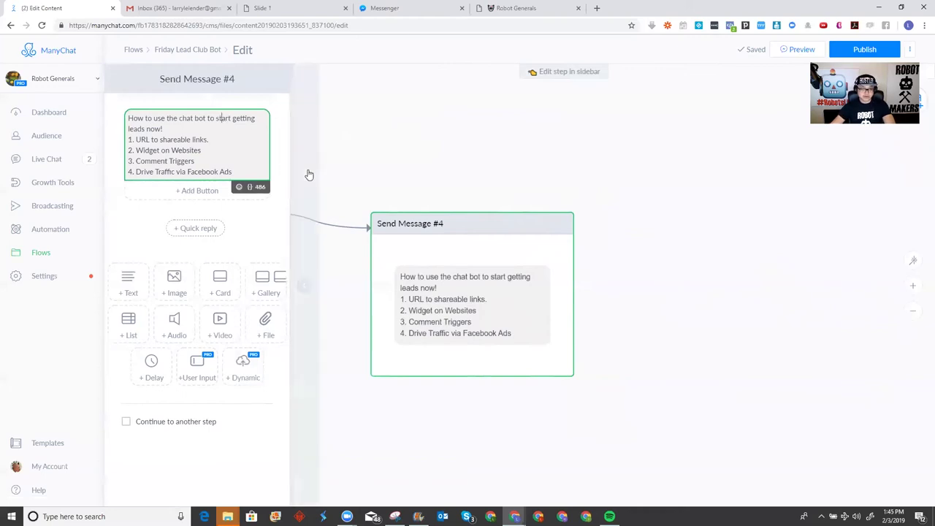
Add a button under Send Message #4 titled 'Join the Robot Army'
click(202, 192)
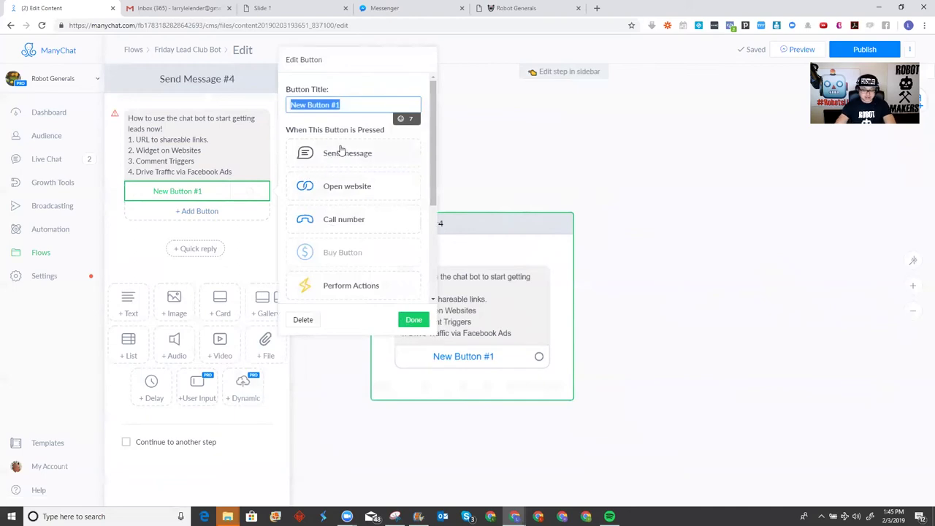
text(Click here to j)
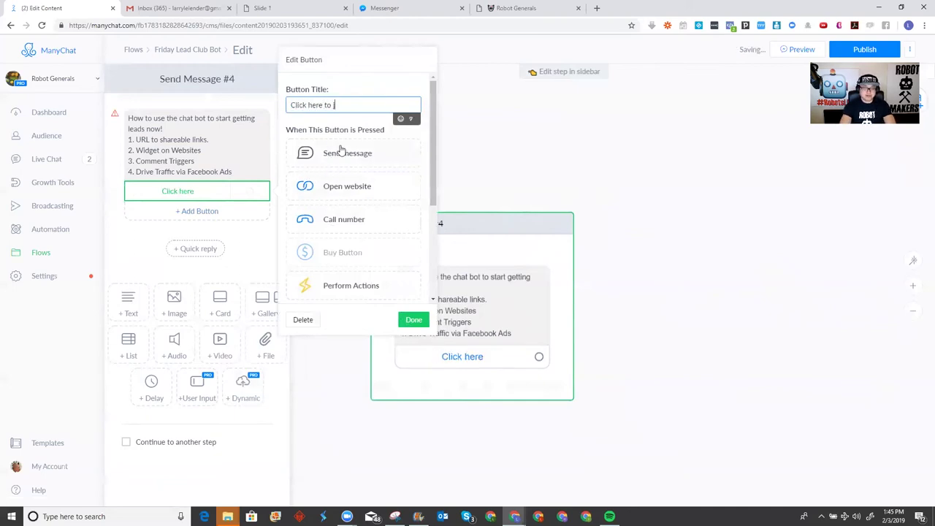
text(oin the Robot Army)
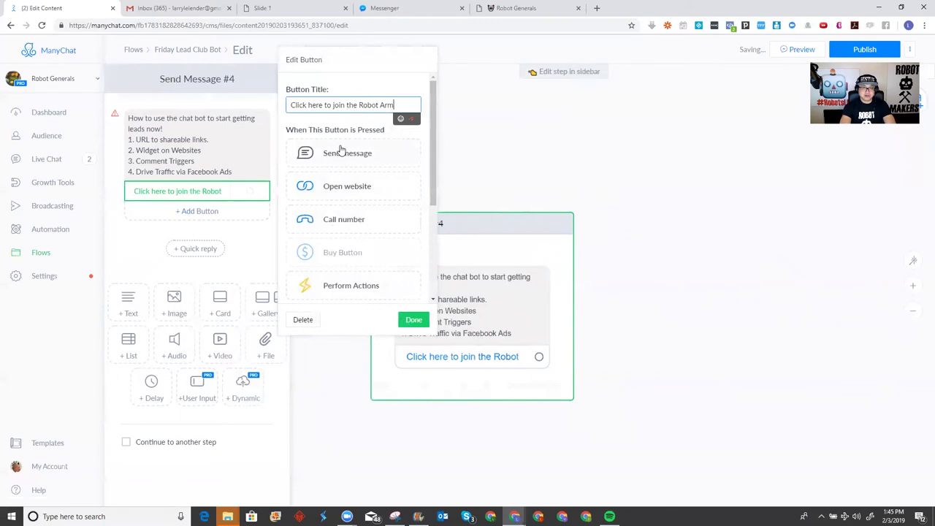
key(Delete)
key(Delete)
key(Delete)
key(Delete)
key(Delete)
key(Delete)
key(Delete)
key(Delete)
key(Delete)
key(Delete)
key(Delete)
key(Delete)
key(Delete)
key(Delete)
key(Delete)
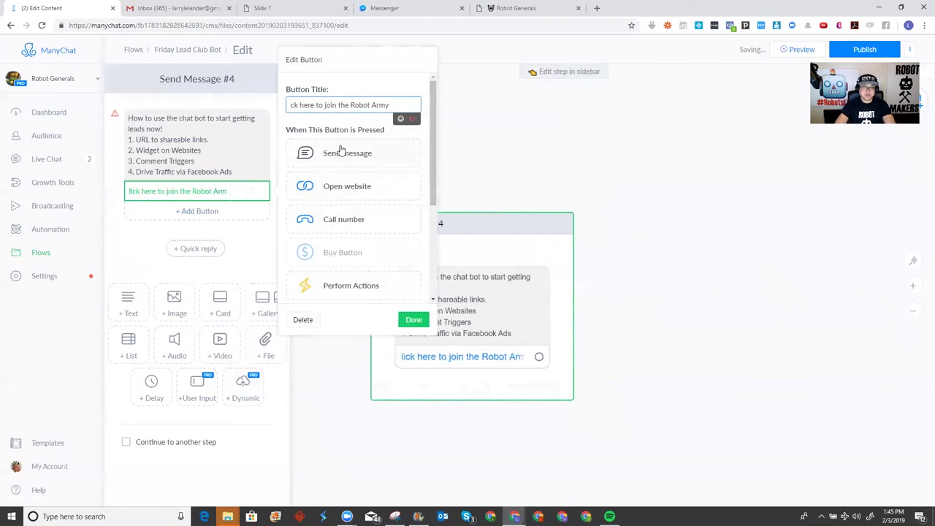
text(J)
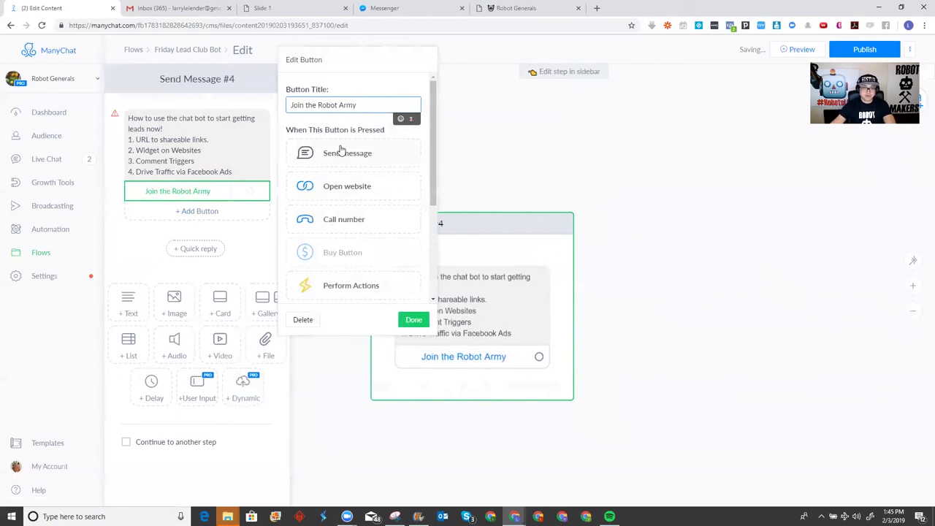
click(511, 8)
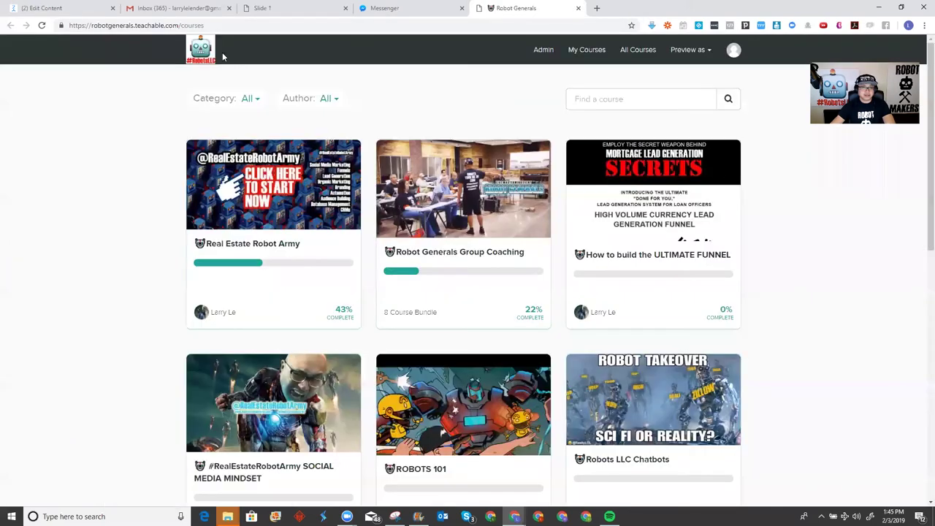
right_click(169, 26)
click(191, 78)
click(383, 10)
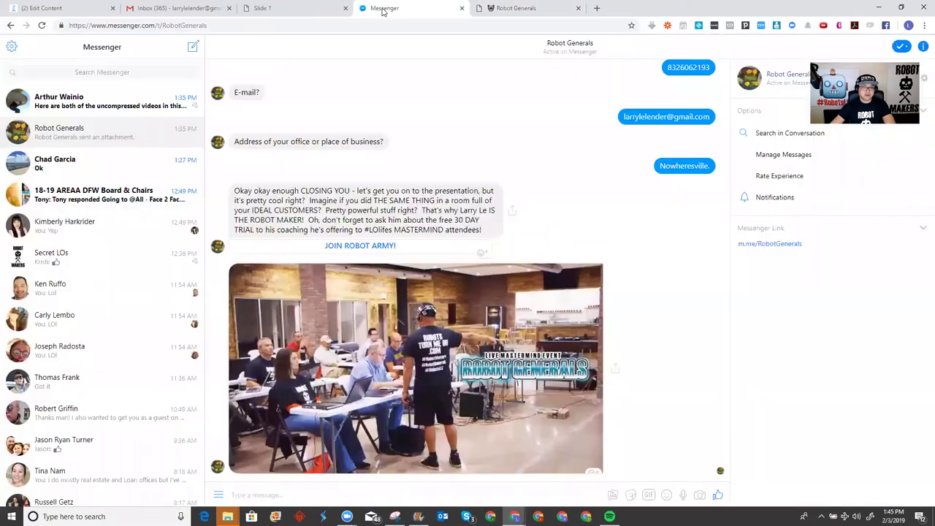
click(266, 11)
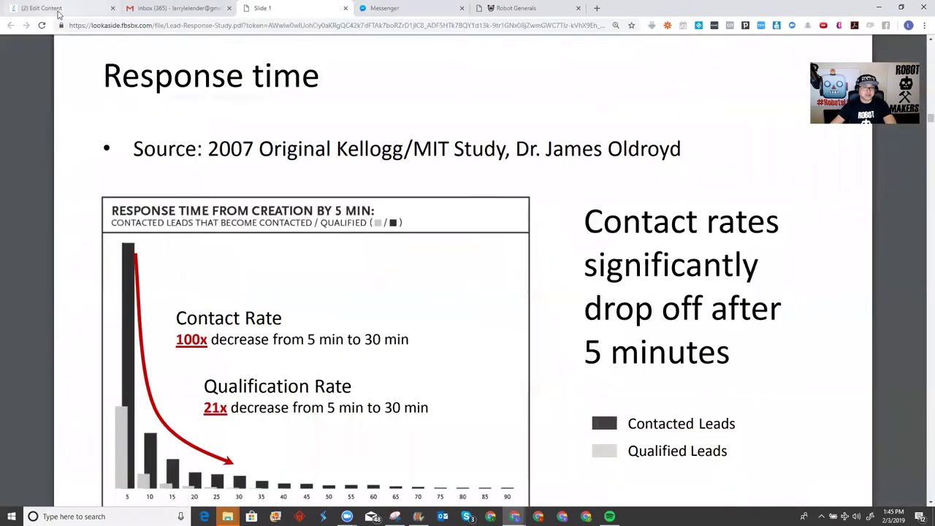
click(65, 8)
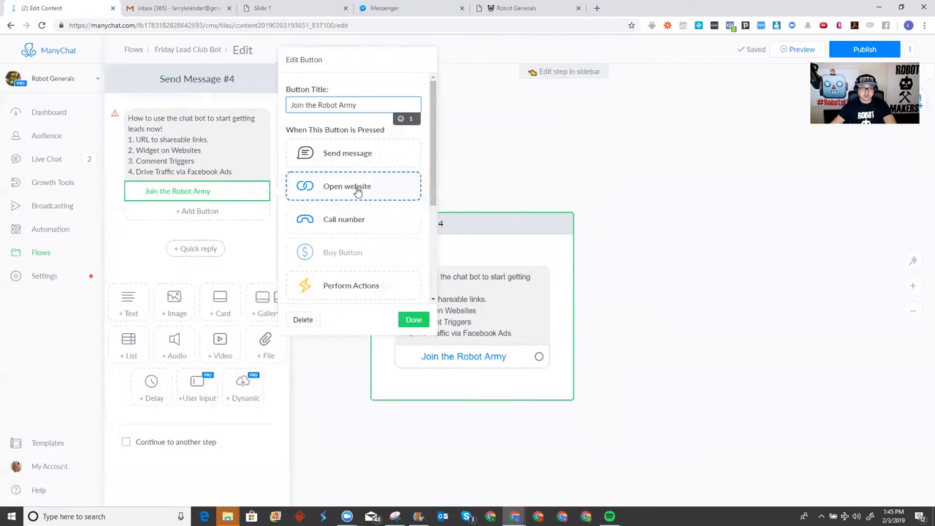
click(358, 189)
click(361, 211)
key(ctrl+v)
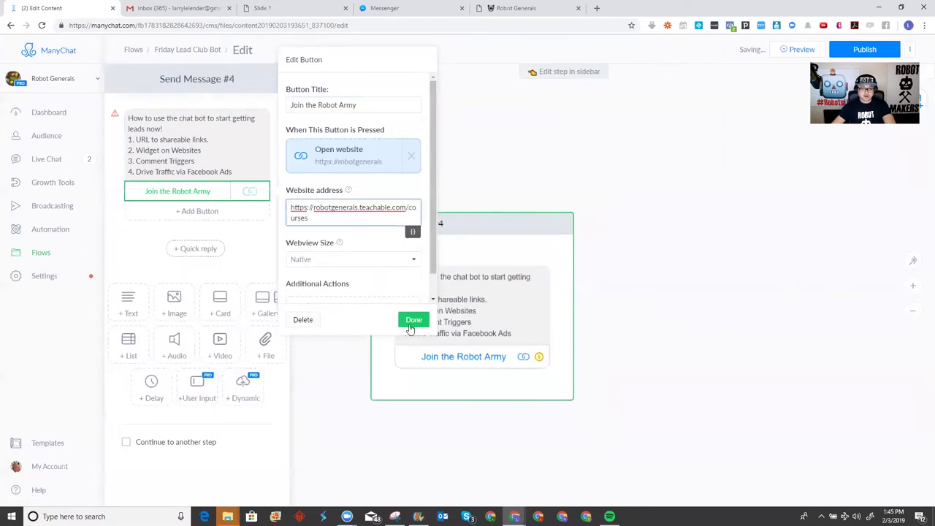
click(413, 320)
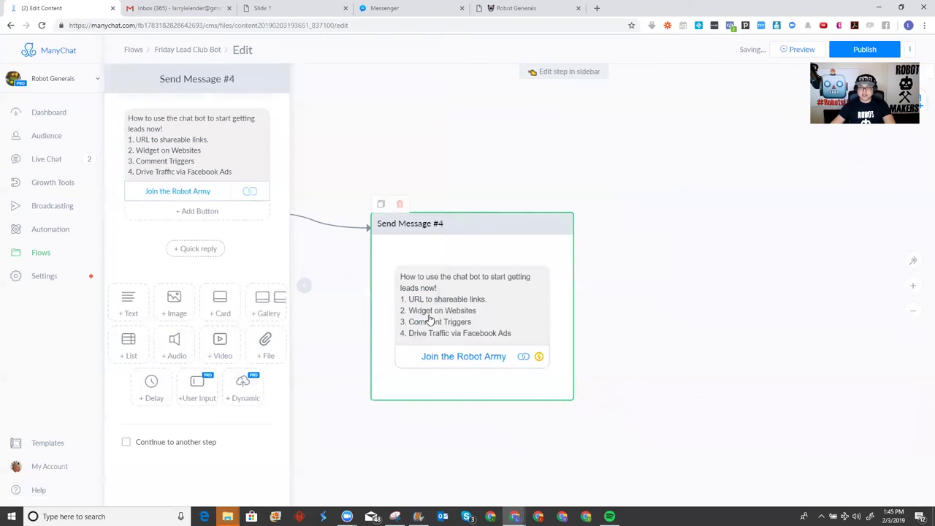
Preview the flow in Messenger through all five reason slides to 'Join the Robot Army', then return to ManyChat
click(796, 48)
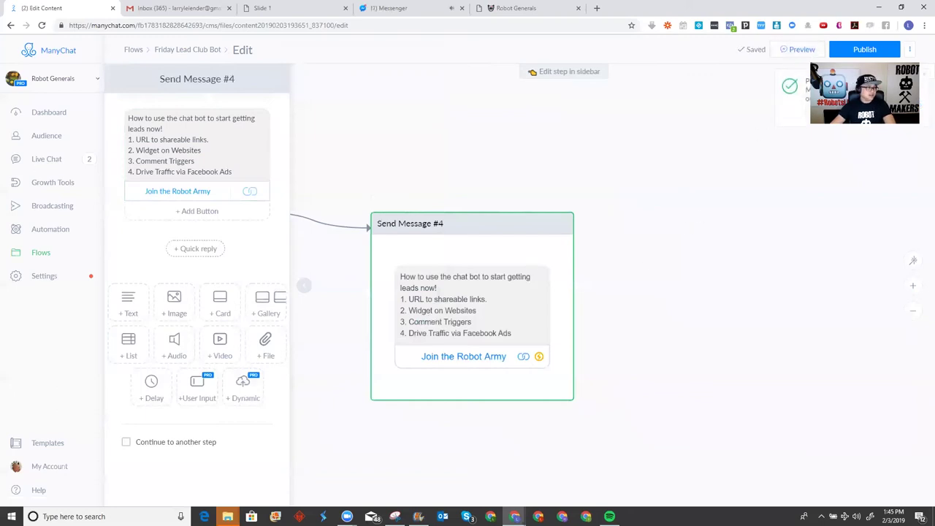
click(420, 8)
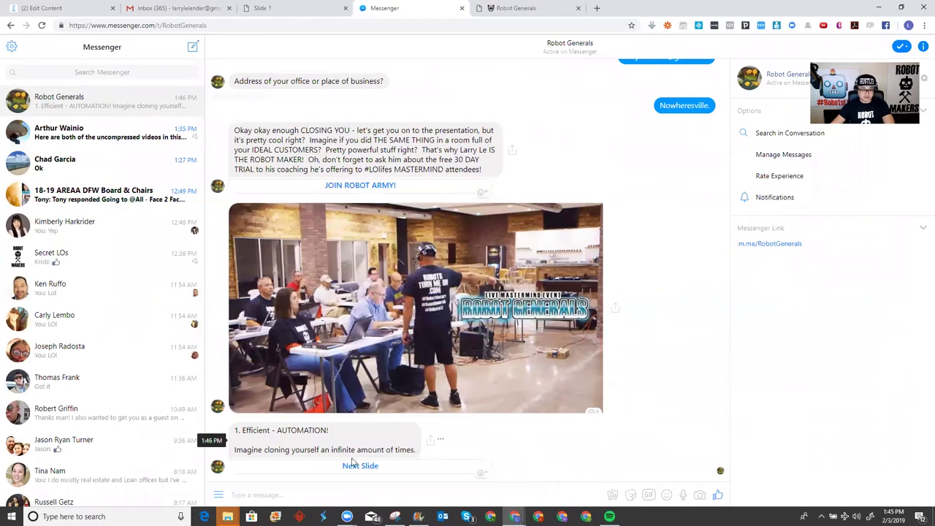
click(356, 468)
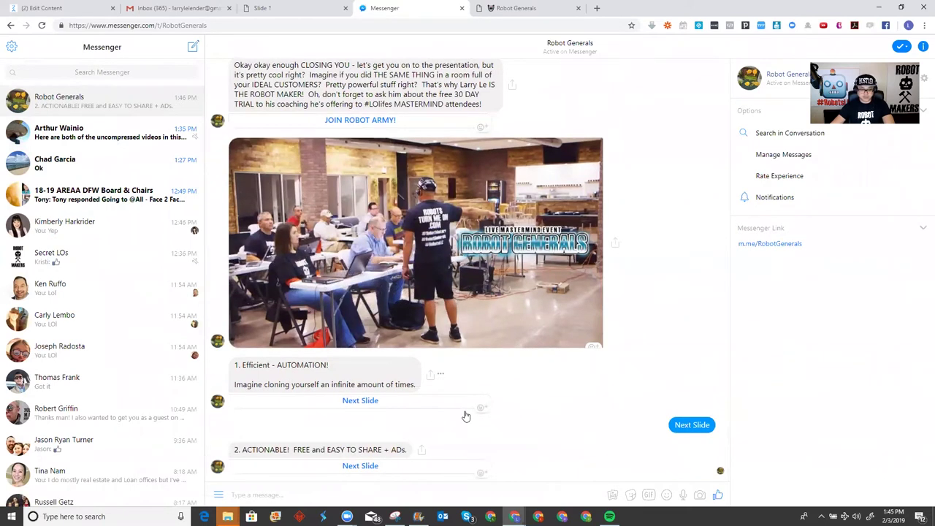
click(367, 469)
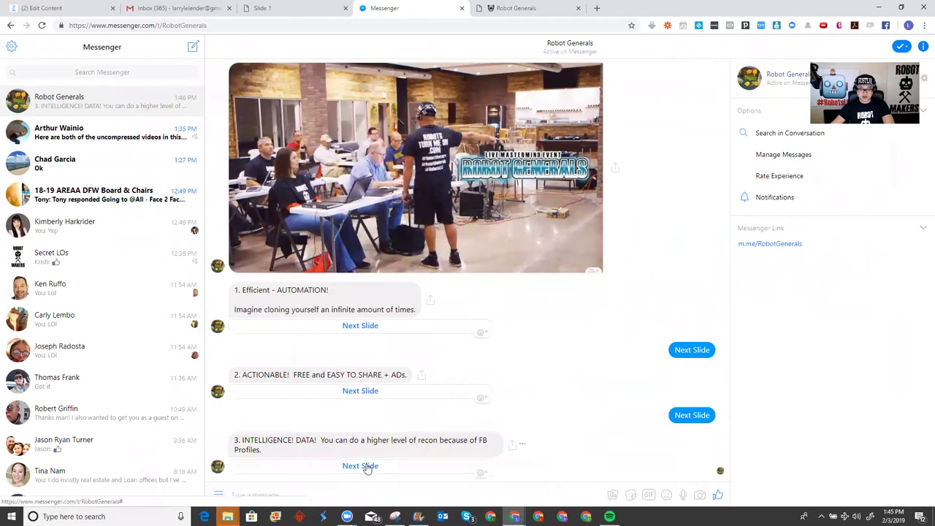
click(367, 467)
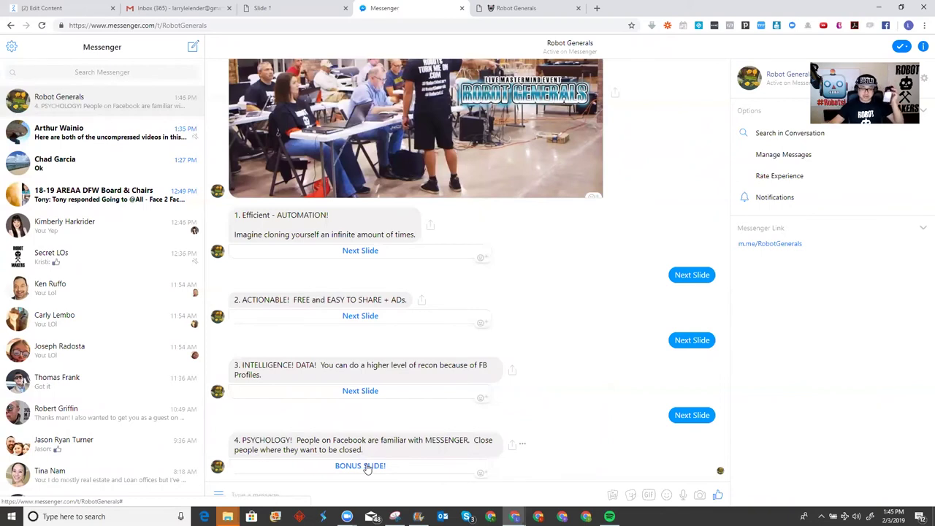
click(360, 466)
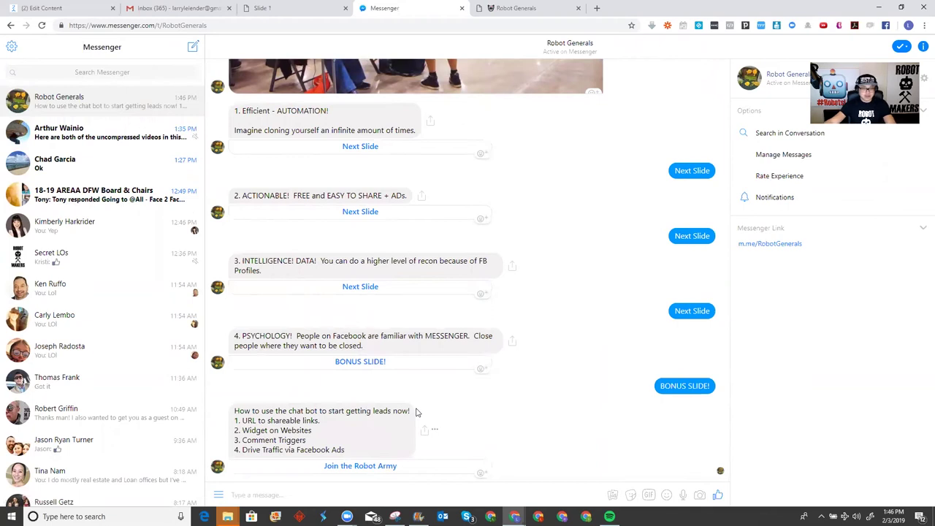
click(83, 14)
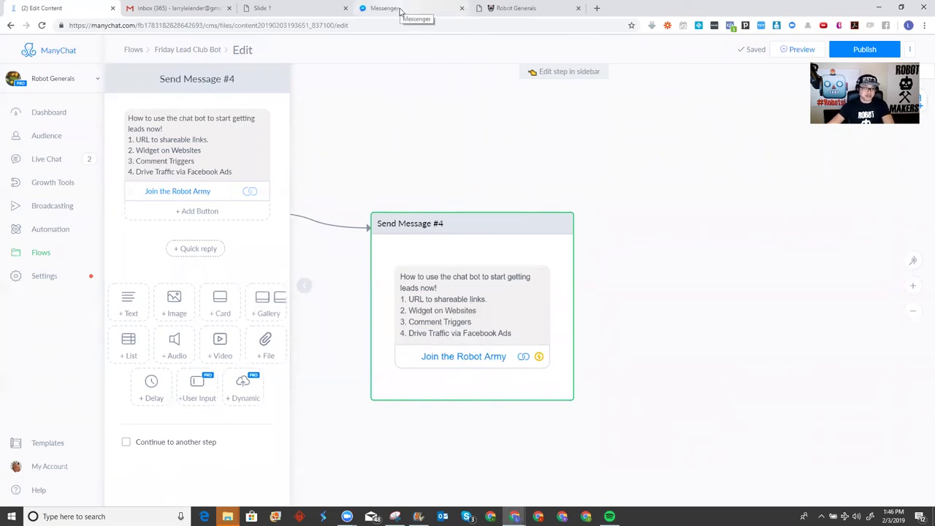
Create Growth Tool #35 as a Messenger Ref URL, previewing Friday Lead Club Bot without attaching it
click(65, 189)
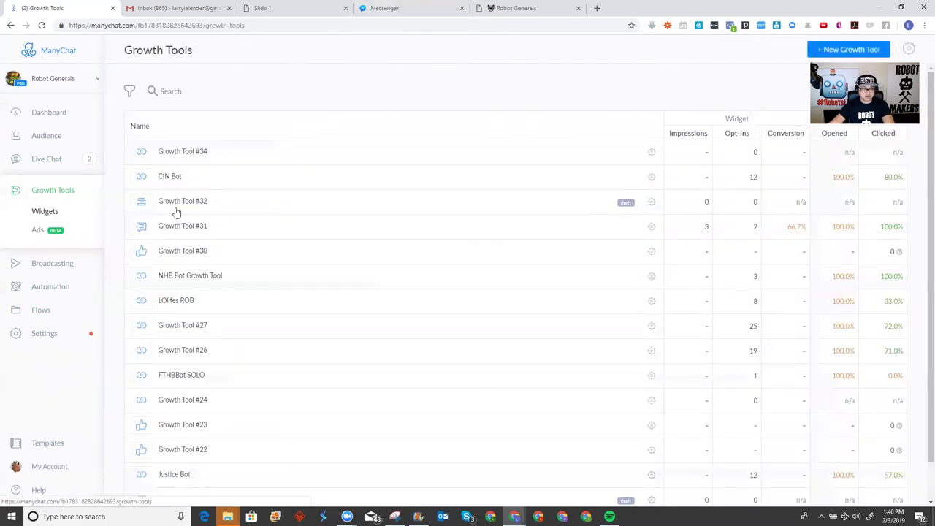
click(826, 49)
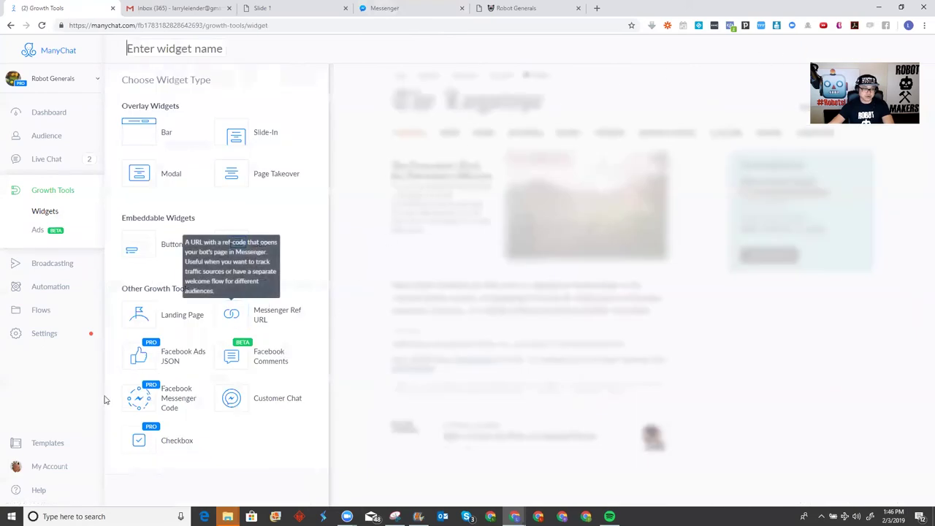
click(233, 315)
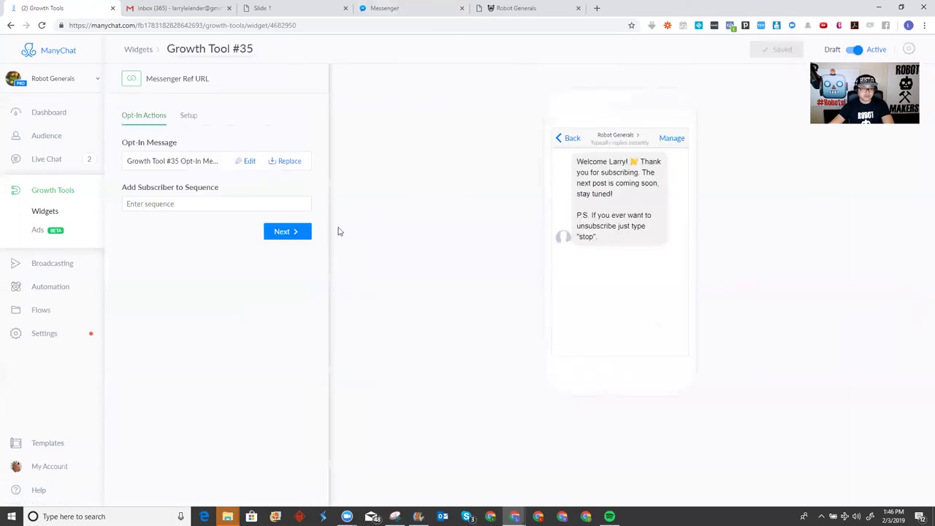
click(282, 162)
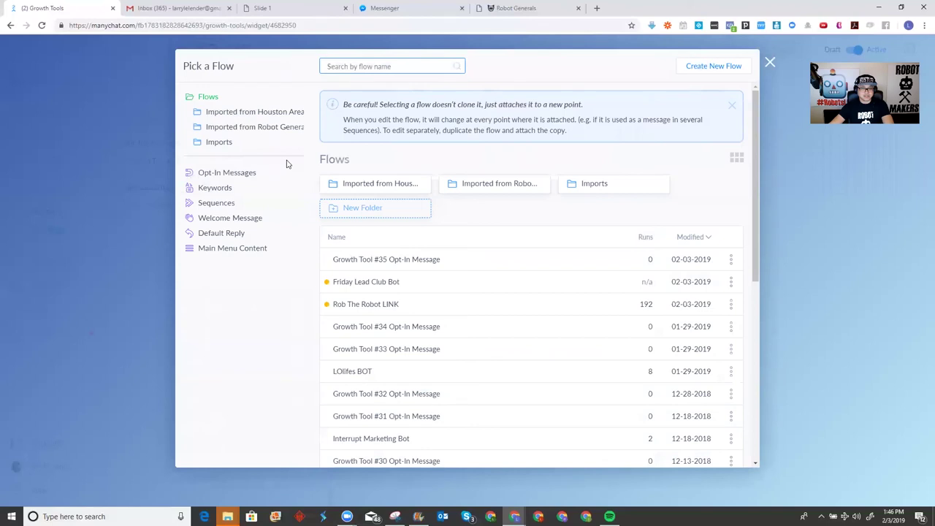
click(359, 283)
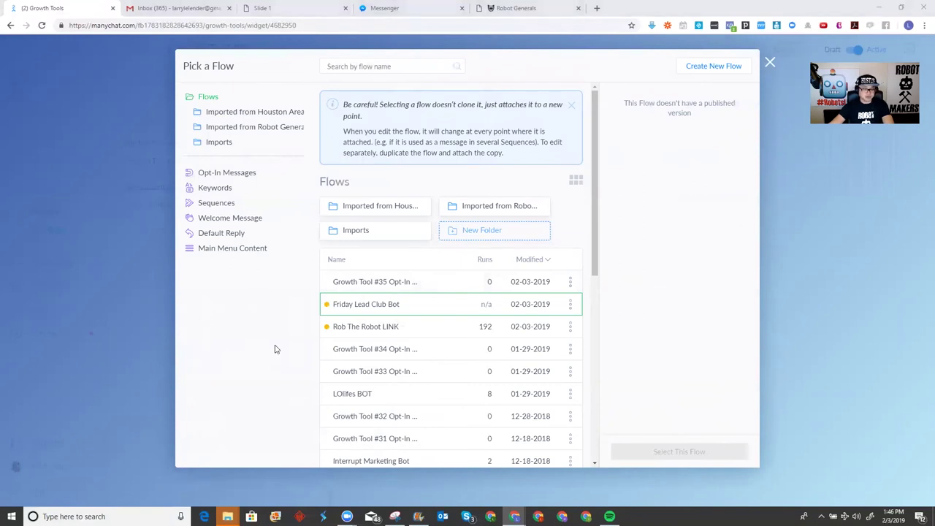
click(125, 320)
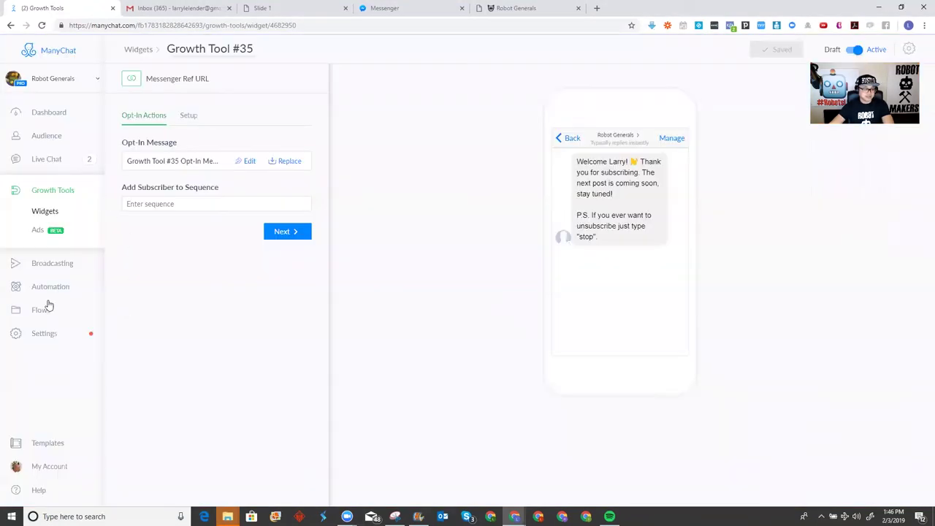
Open the Friday Lead Club Bot flow from the Flows list
click(43, 310)
click(324, 192)
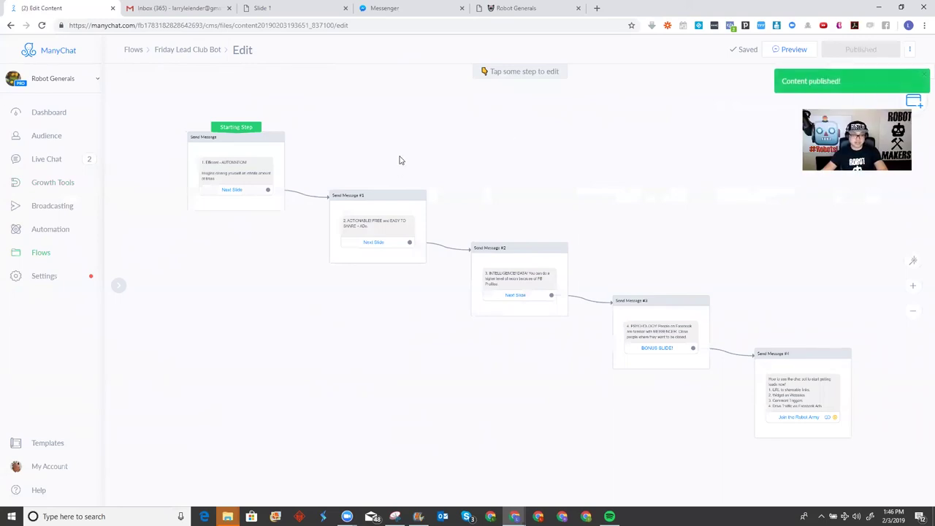
Set Growth Tool #35's opt-in message to Friday Lead Club Bot and rename it 'Friday Lead Club Bot Link'
click(55, 182)
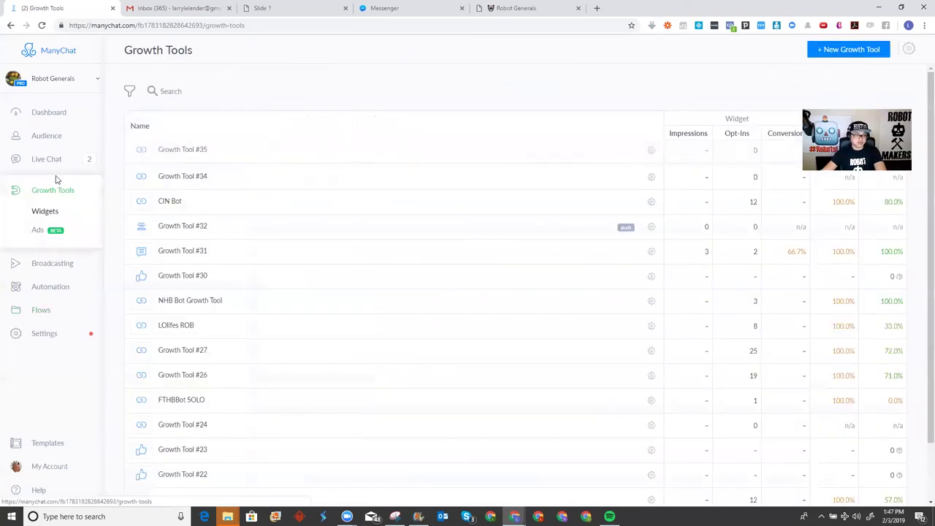
click(263, 152)
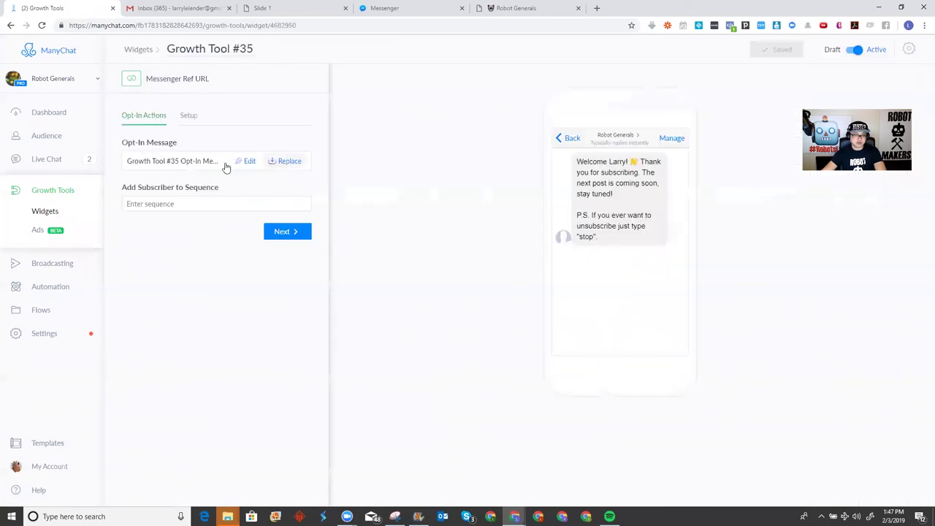
click(288, 160)
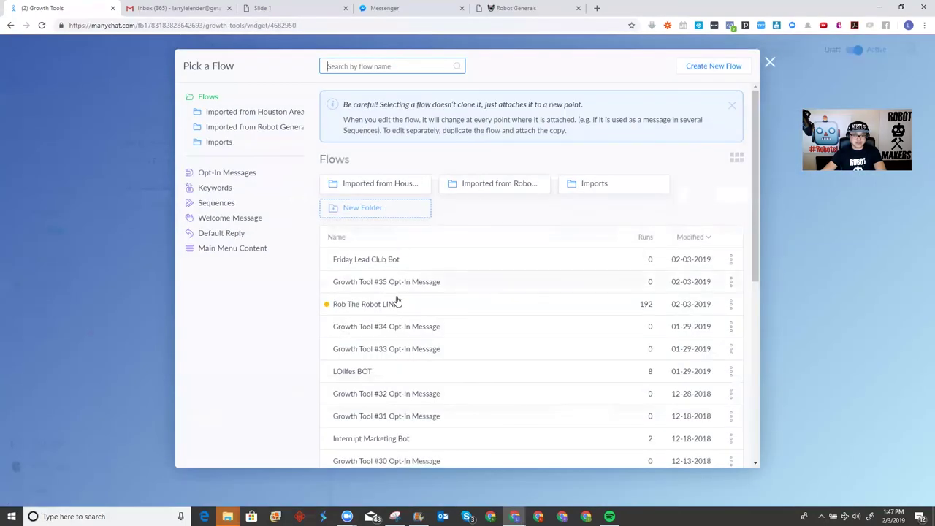
click(381, 263)
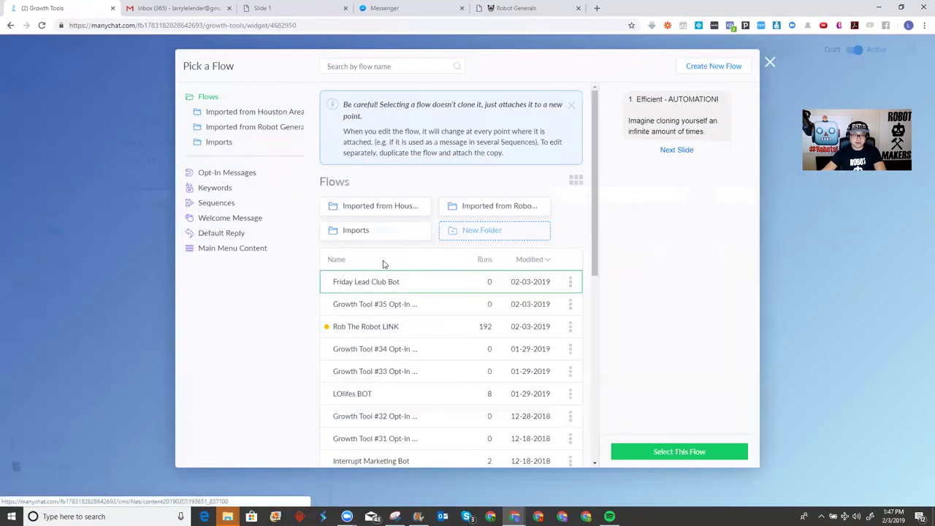
click(683, 452)
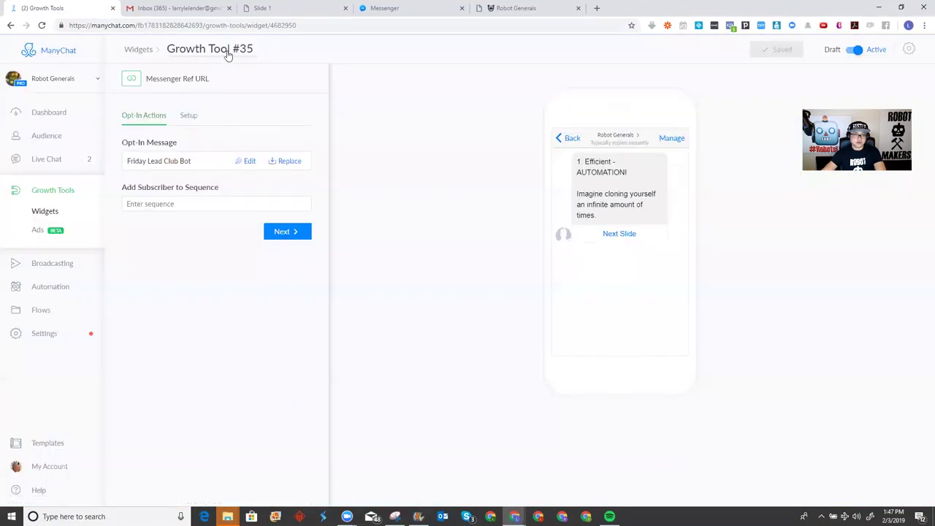
click(226, 51)
text(Friday L)
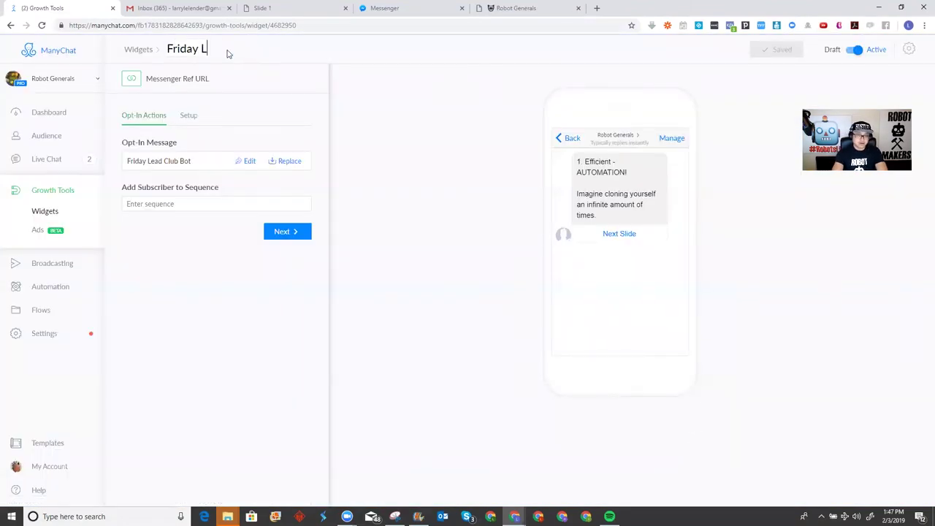
text(ead Club Bot)
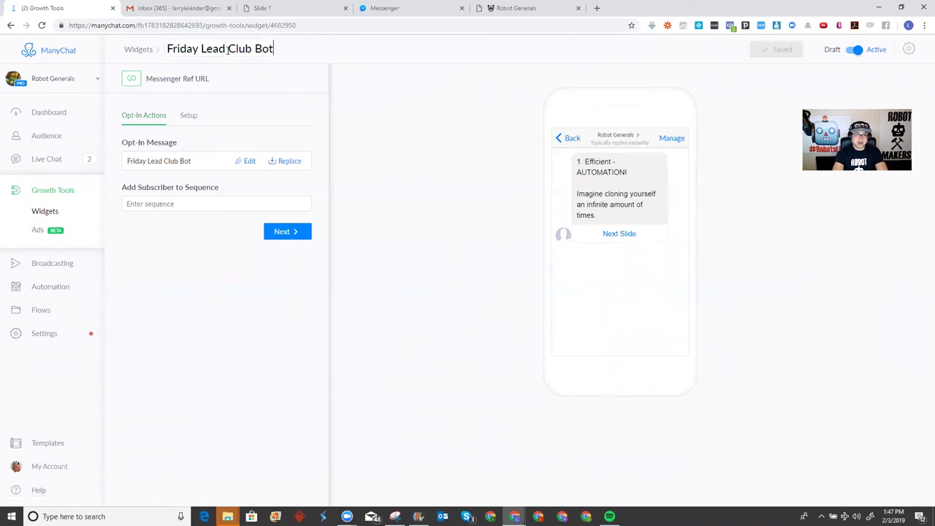
text( Link)
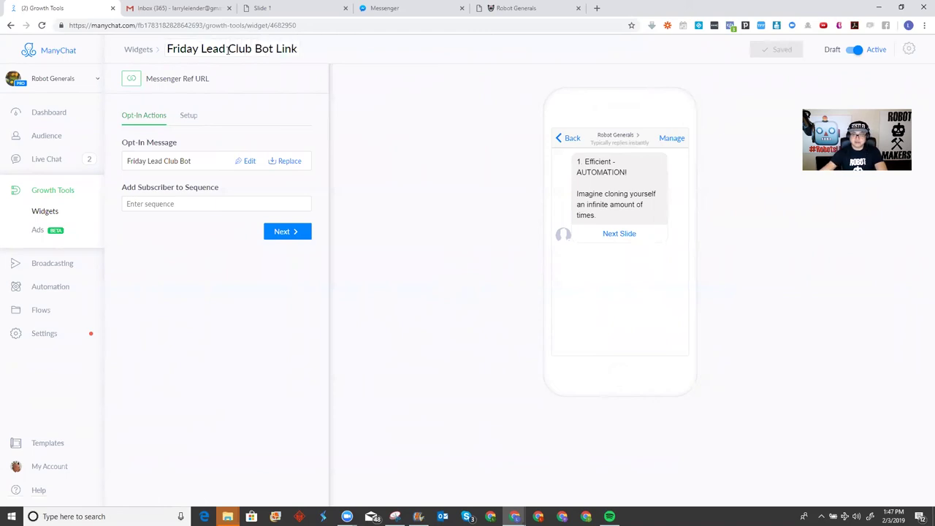
Save the widget with custom ref 'FridayLeadClub' and copy m.me/RobotGenerals?ref=FridayLeadClub
click(284, 231)
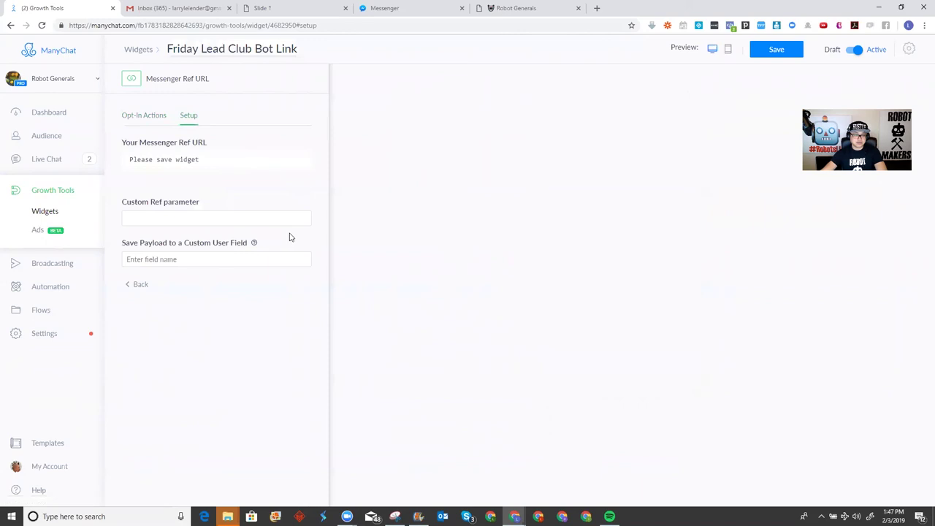
click(782, 51)
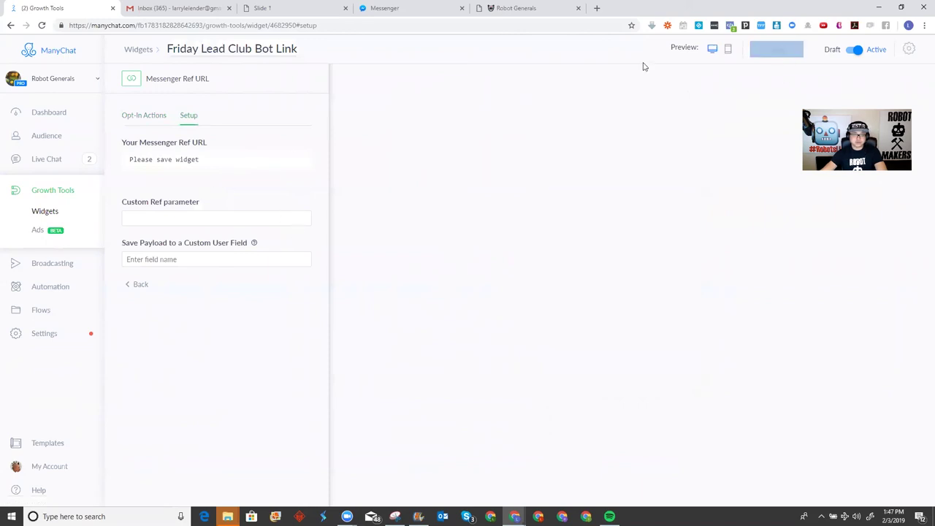
click(194, 218)
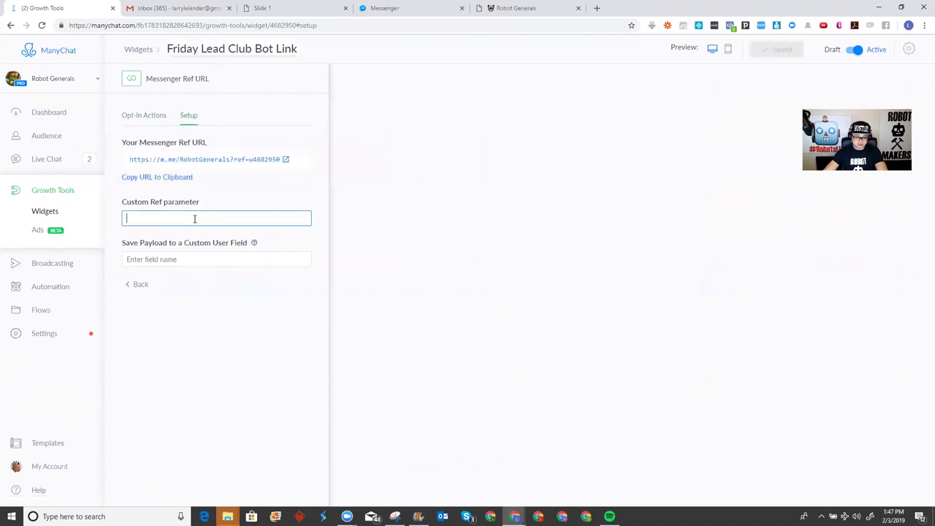
text(FridayLeadClub)
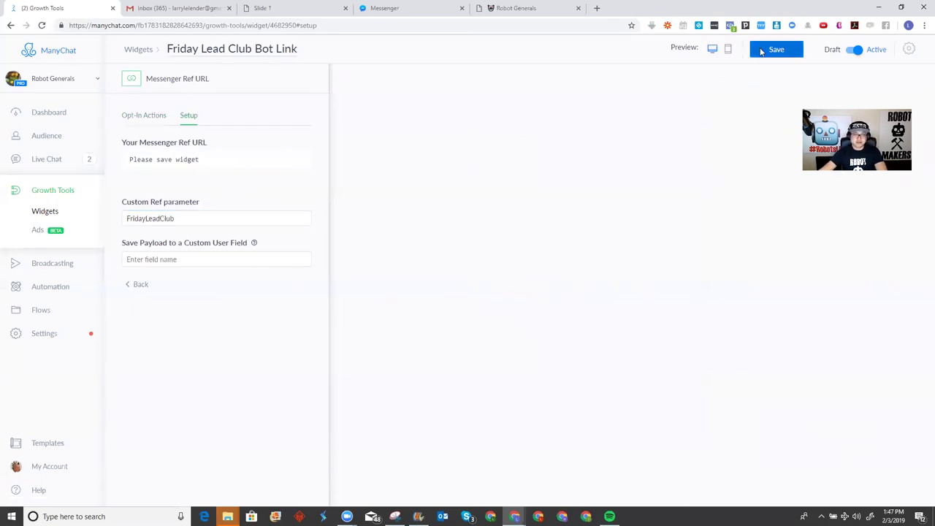
click(767, 50)
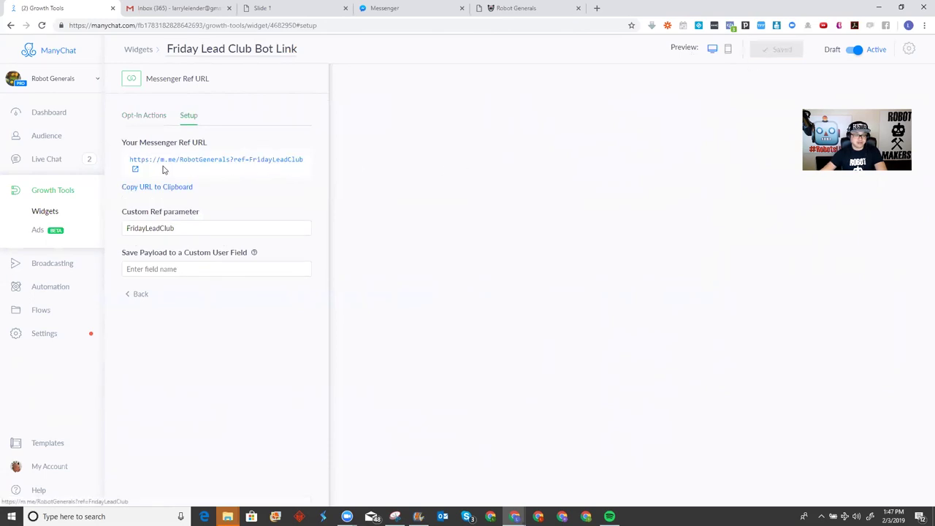
click(144, 188)
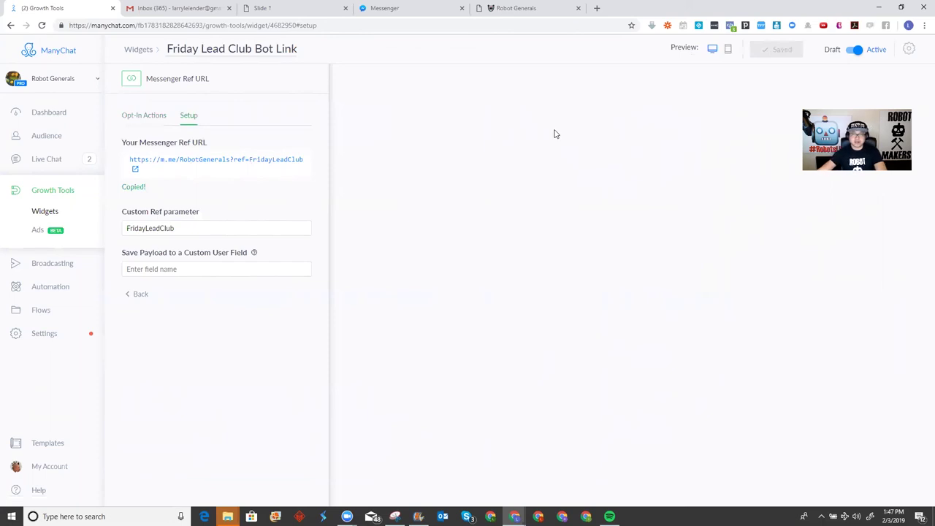
Switch to the Robot Generals Teachable courses page
click(537, 12)
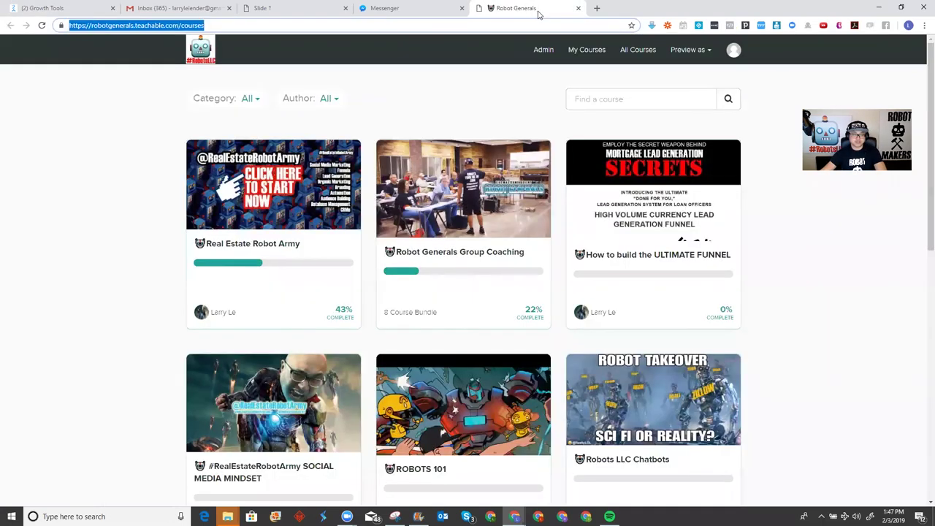